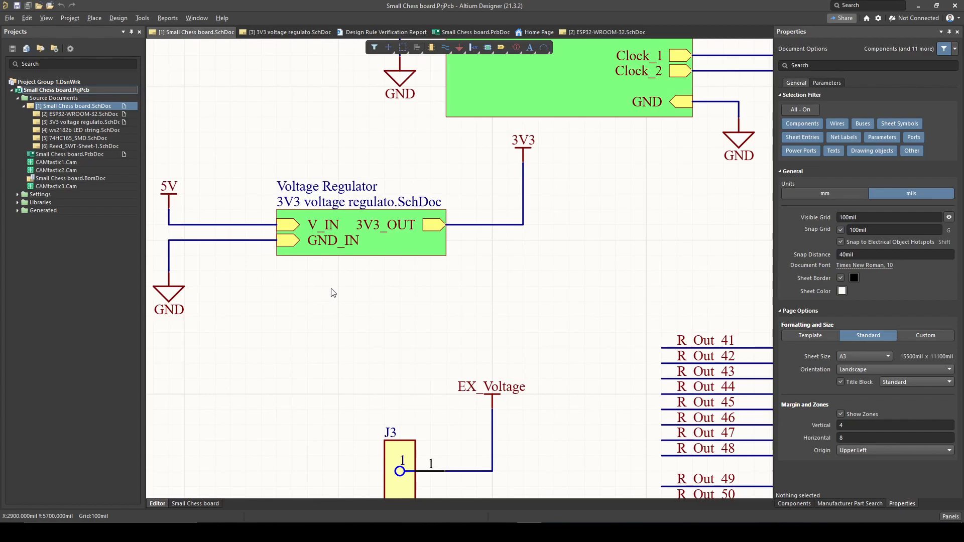
Step: View the board layout and the ESP32-WROOM-32 sheet, and examine the Voltage Regulator block on the top-level Small Chess board schematic
{"action": "left_click", "coordinate": [87, 155]}
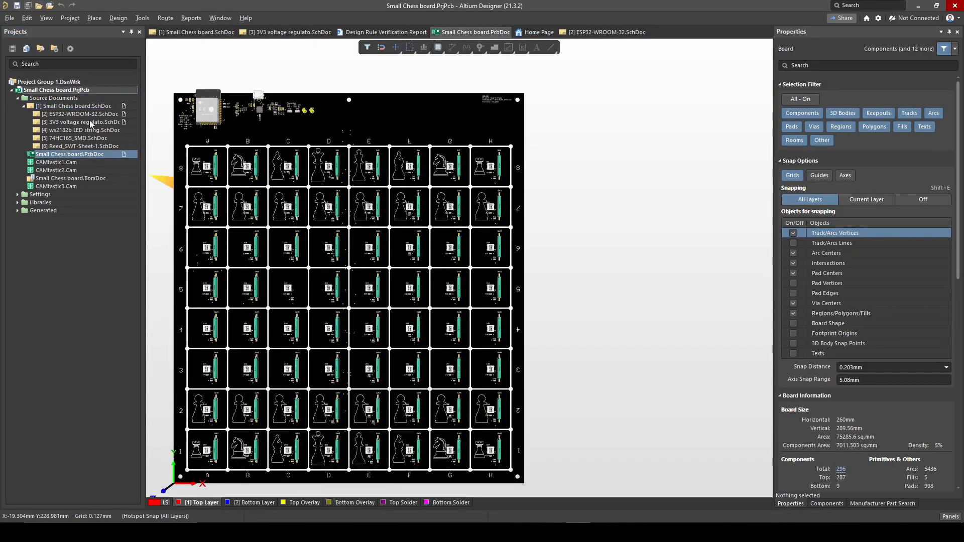
{"action": "left_click", "coordinate": [88, 107]}
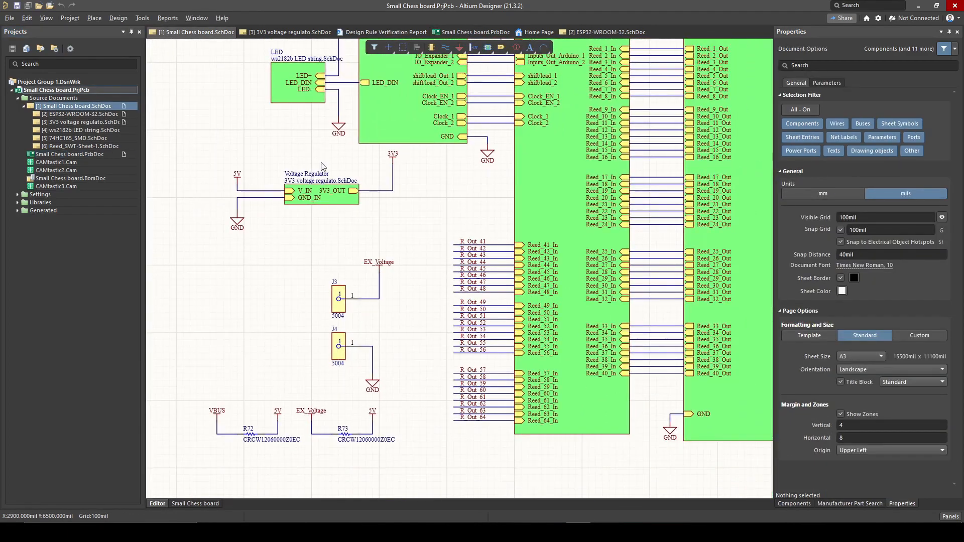
{"action": "left_click", "coordinate": [104, 115]}
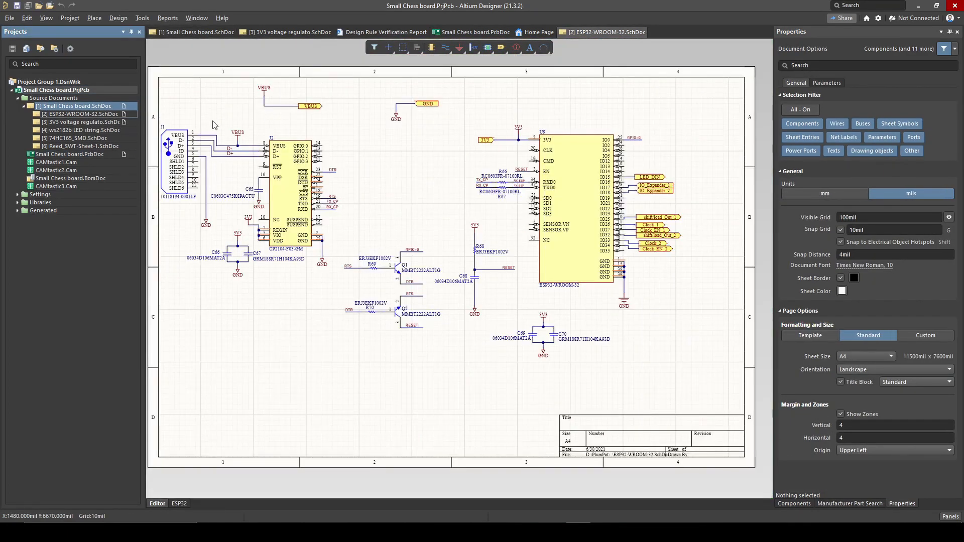
{"action": "left_click", "coordinate": [84, 106]}
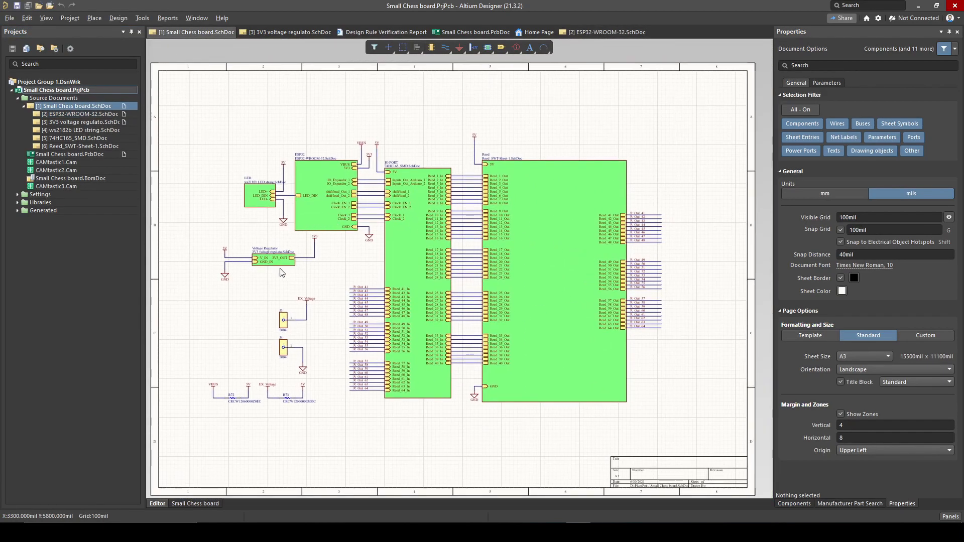
{"action": "scroll", "coordinate": [282, 272], "scroll_direction": "up", "scroll_amount": 5, "text": "ctrl"}
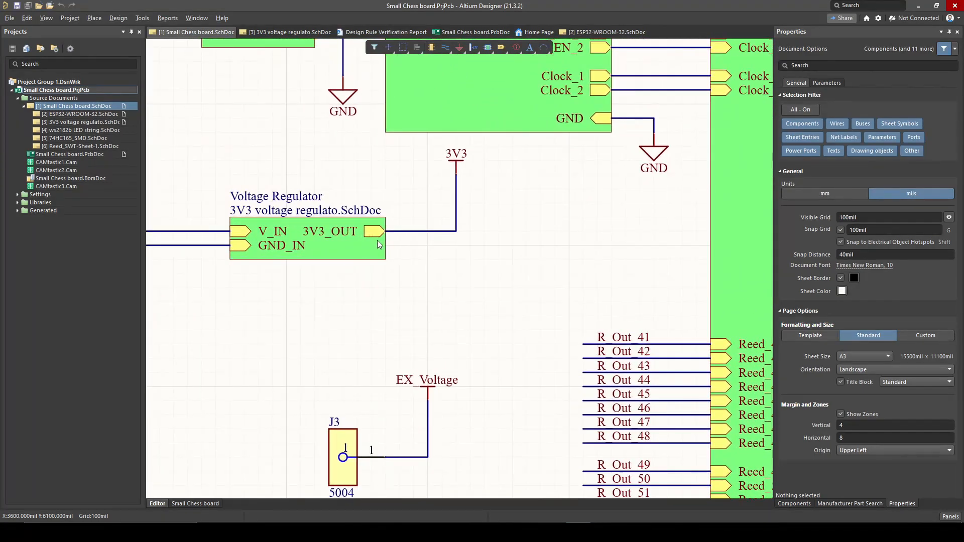
{"action": "scroll", "coordinate": [354, 273], "scroll_direction": "down", "scroll_amount": 4, "text": "ctrl"}
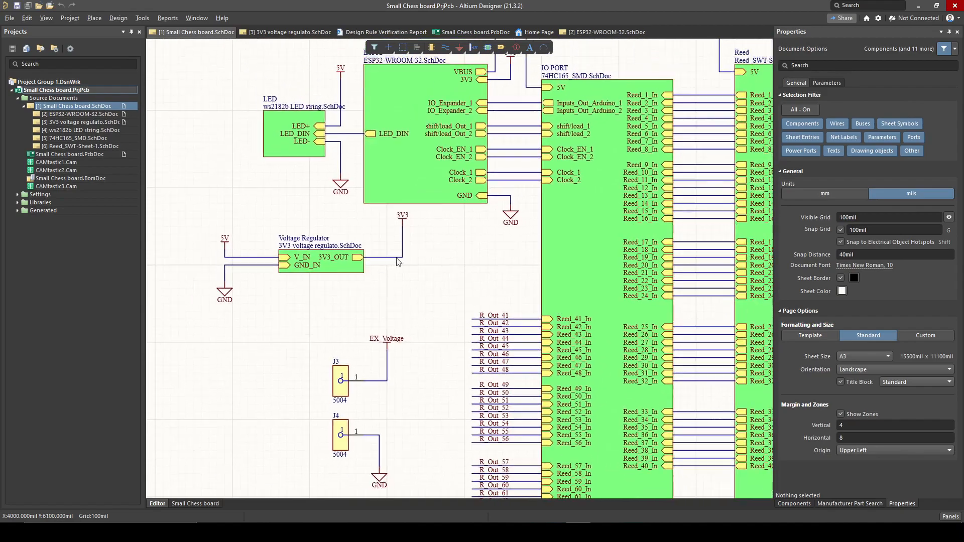
{"action": "scroll", "coordinate": [393, 262], "scroll_direction": "up", "scroll_amount": 3, "text": "ctrl"}
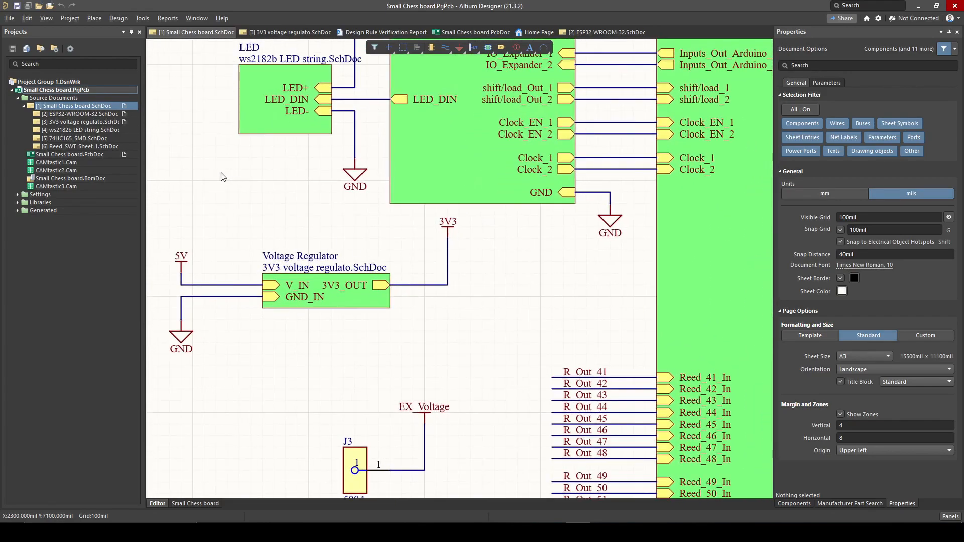
Step: View the ws2182b LED string sheet and return to the top-level Small Chess board schematic
{"action": "double_click", "coordinate": [80, 140]}
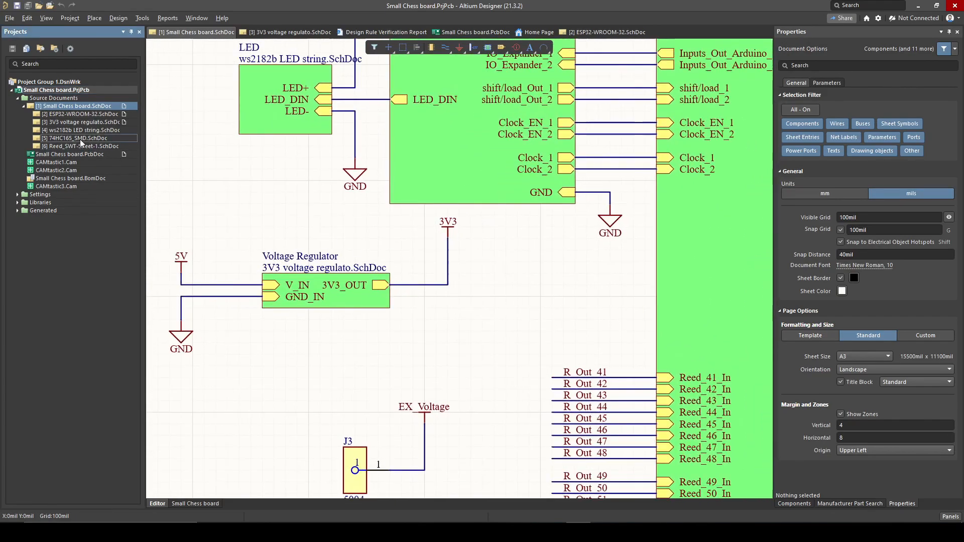
{"action": "double_click", "coordinate": [81, 130]}
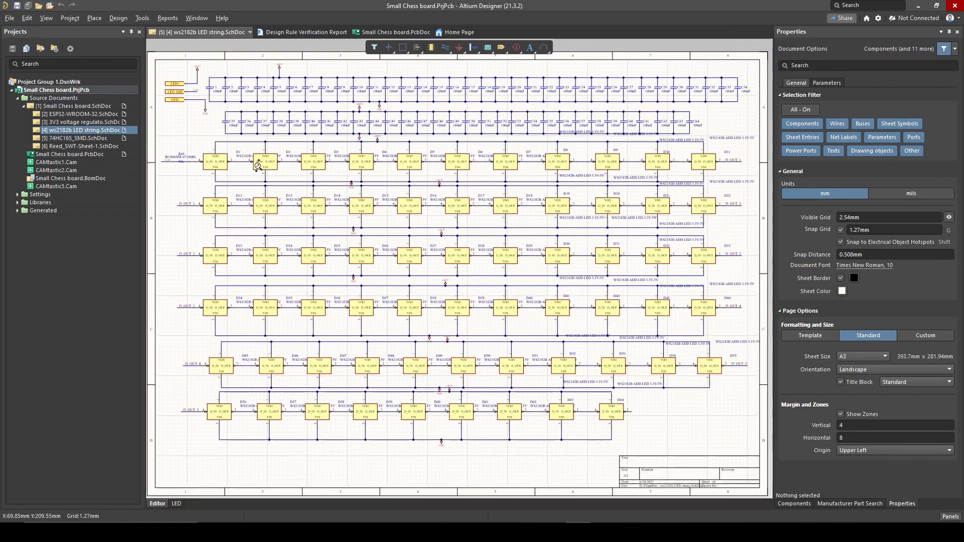
{"action": "double_click", "coordinate": [82, 122]}
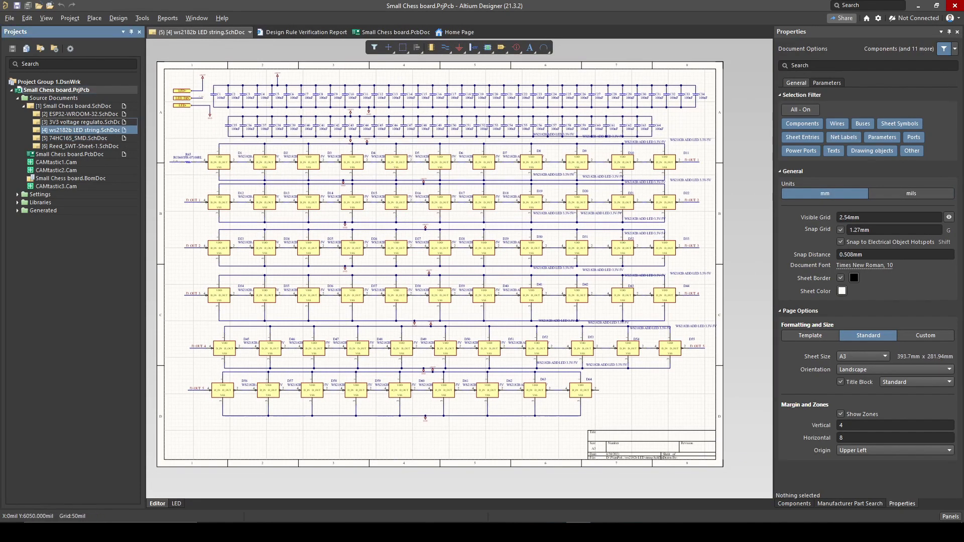
{"action": "double_click", "coordinate": [85, 106]}
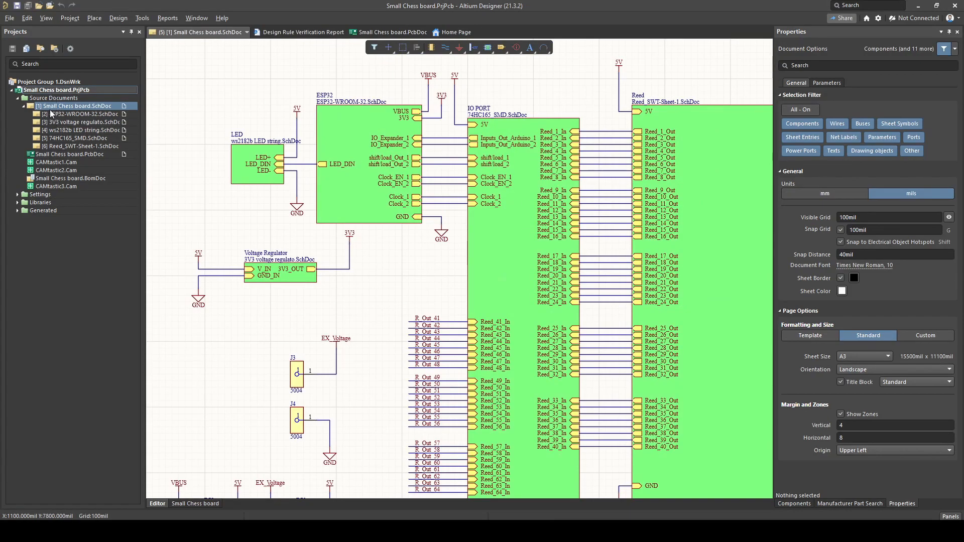
Step: Look through the ESP32-WROOM-32, 3V3 voltage regulator and 74HC165_SMD child schematic sheets
{"action": "left_click", "coordinate": [75, 114]}
{"action": "left_click", "coordinate": [75, 122]}
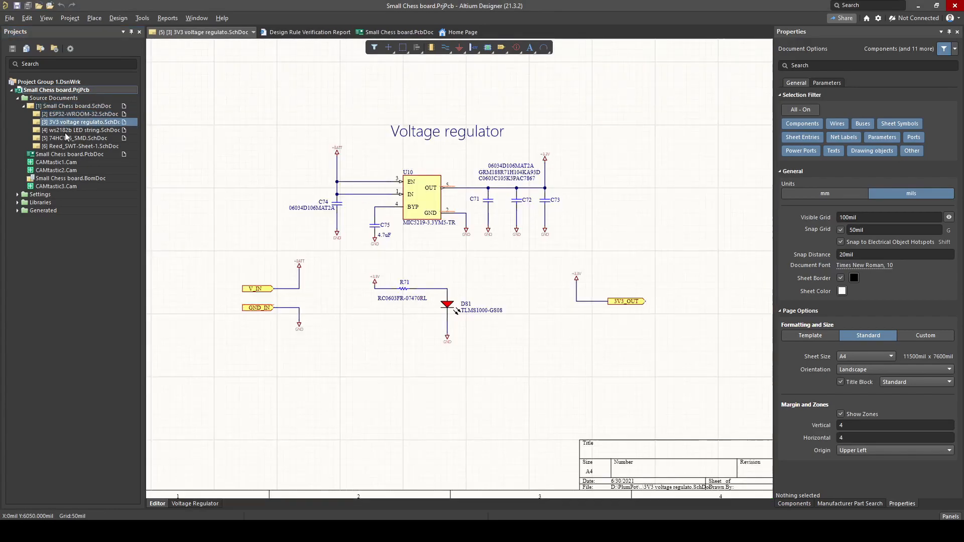
{"action": "left_click", "coordinate": [65, 130]}
{"action": "left_click", "coordinate": [69, 138]}
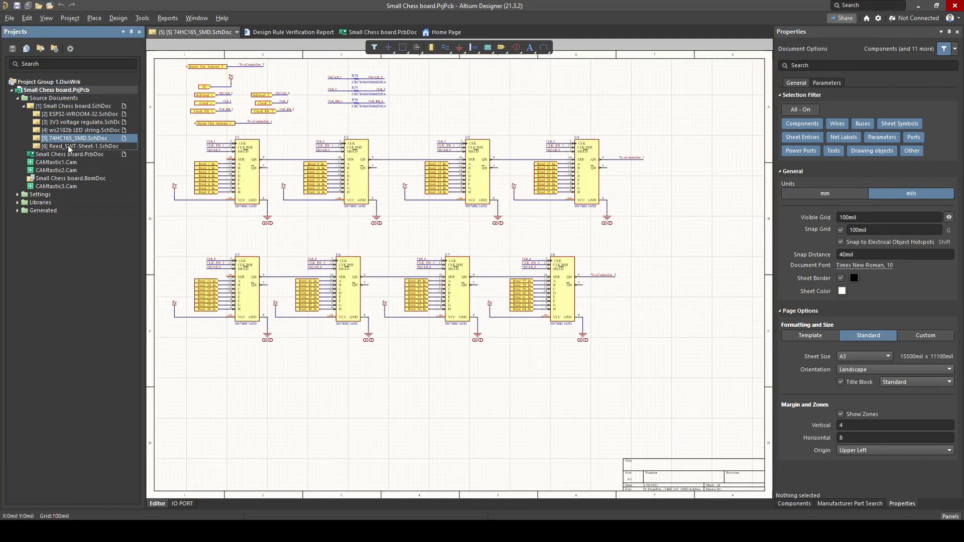
{"action": "left_click", "coordinate": [64, 114]}
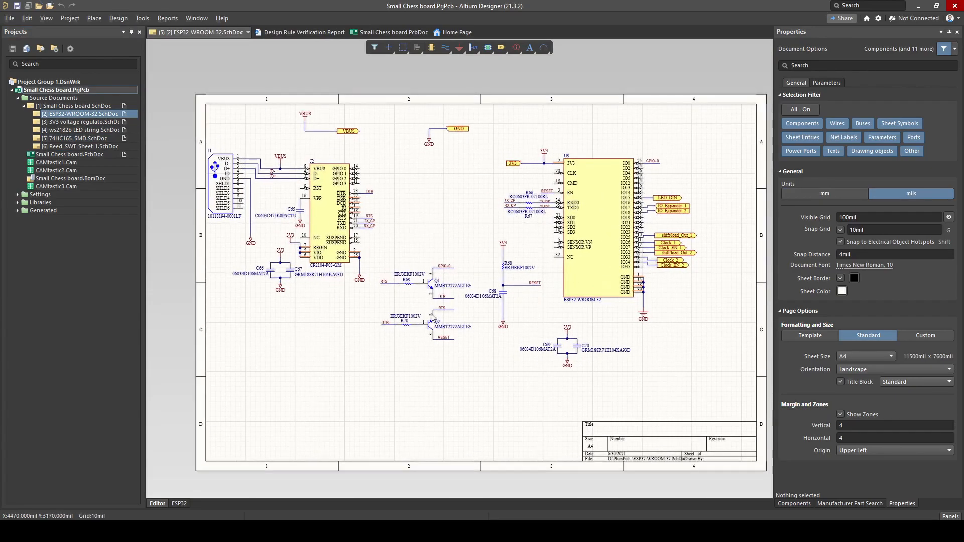
{"action": "left_click", "coordinate": [89, 123]}
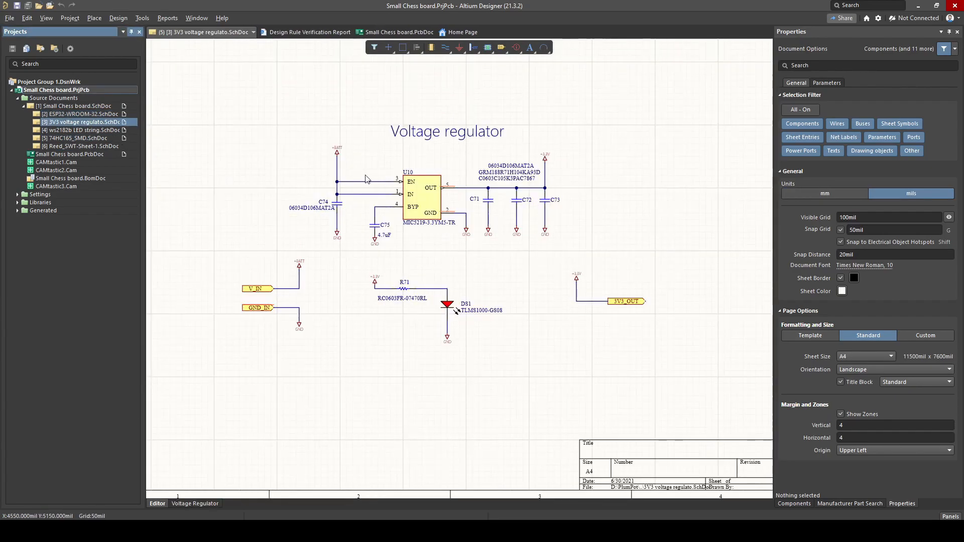
{"action": "left_click", "coordinate": [96, 139]}
{"action": "left_click", "coordinate": [106, 146]}
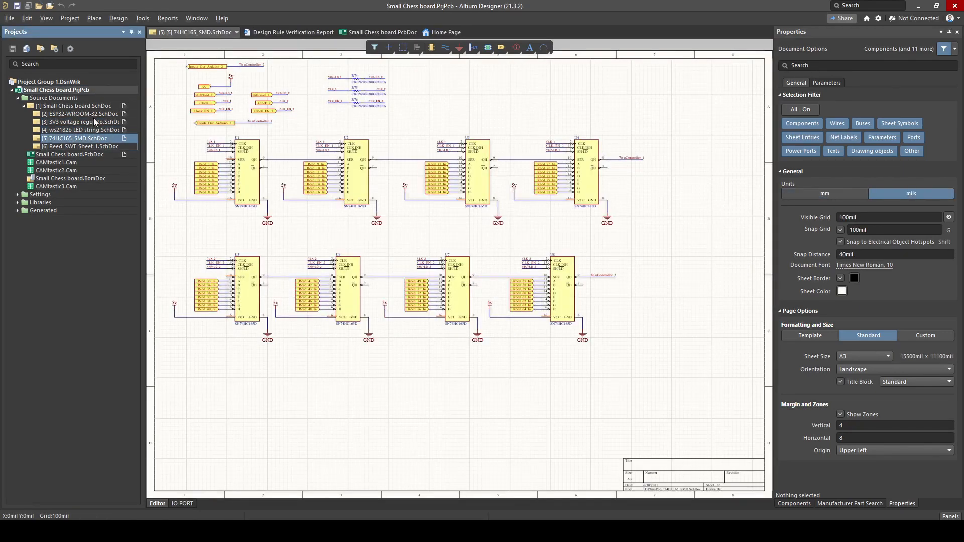
Step: Select the whole circuit on the ESP32-WROOM-32 sheet, shift it slightly toward the sheet's right edge and deselect it
{"action": "left_click", "coordinate": [93, 115]}
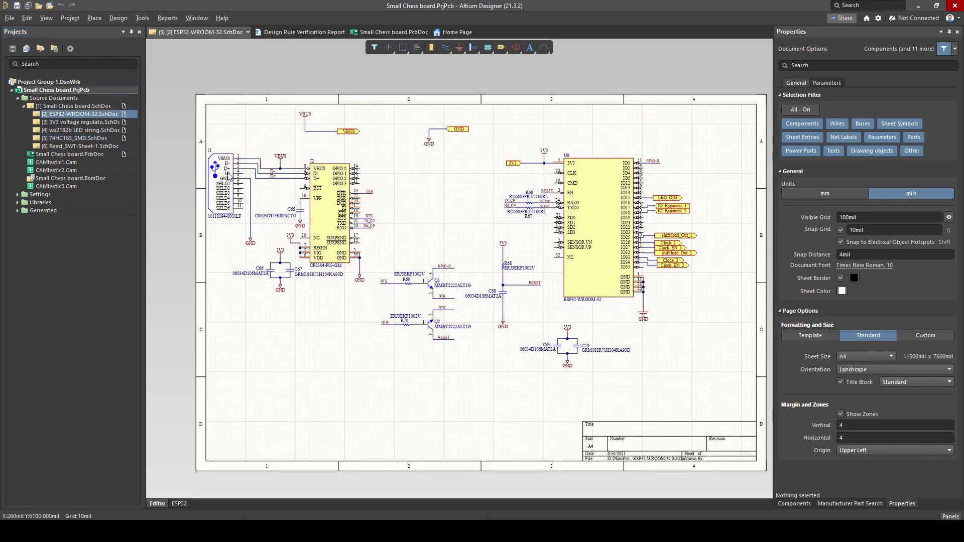
{"action": "left_click_drag", "start_coordinate": [745, 105], "coordinate": [209, 407]}
{"action": "left_click_drag", "start_coordinate": [650, 245], "coordinate": [684, 251]}
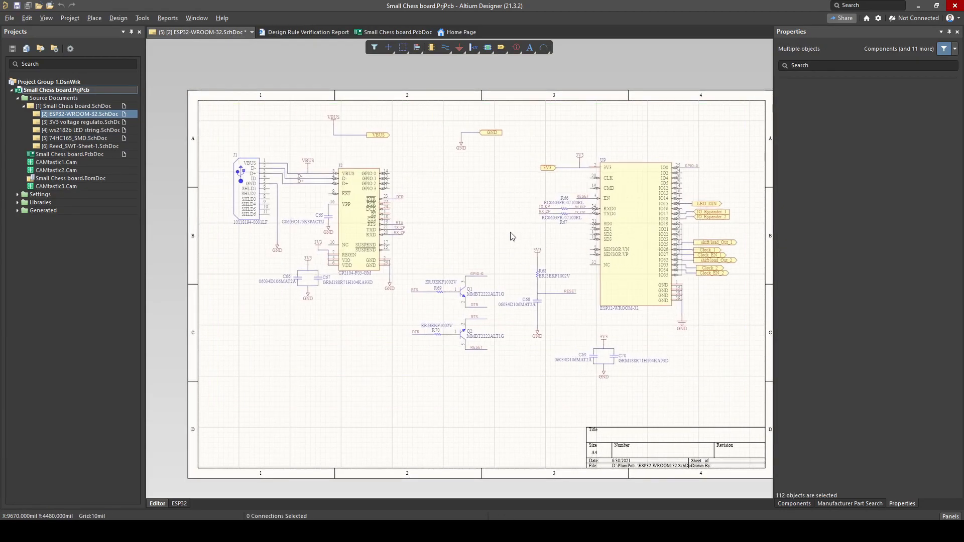
{"action": "left_click", "coordinate": [447, 202]}
{"action": "scroll", "coordinate": [442, 220], "scroll_direction": "up", "scroll_amount": 1, "text": "ctrl"}
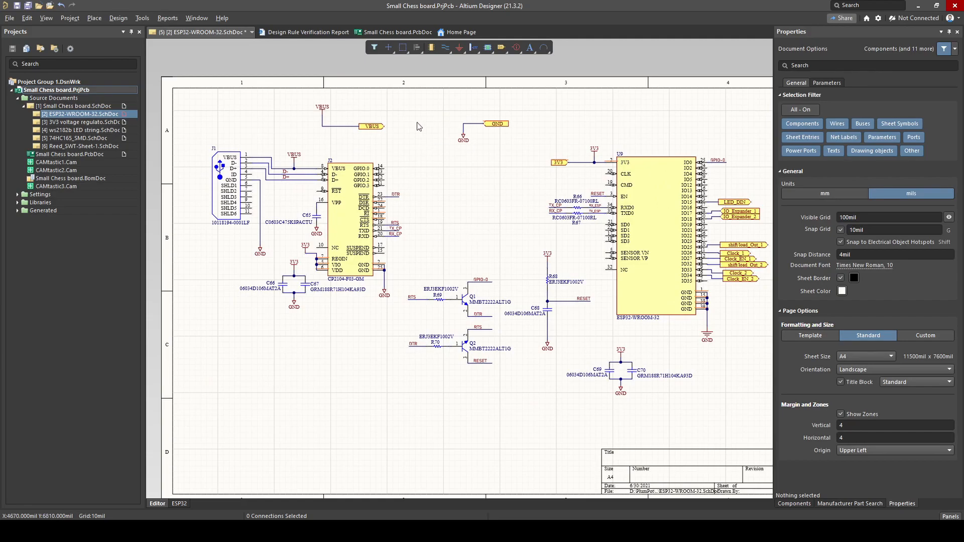
Step: Examine the ports beside the ESP32-WROOM-32 module U9 and the RESET net label between R68 and C68
{"action": "right_click_drag", "start_coordinate": [674, 220], "coordinate": [595, 222]}
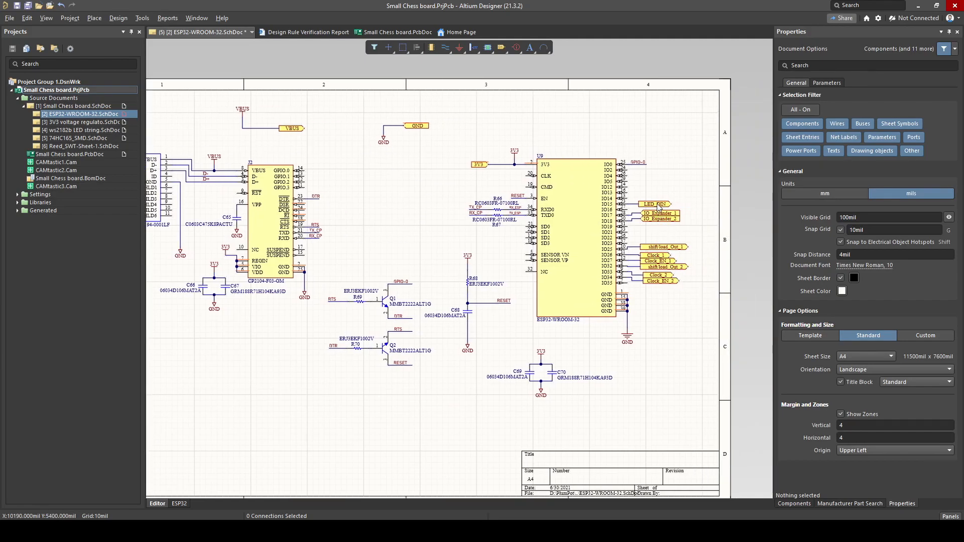
{"action": "scroll", "coordinate": [664, 221], "scroll_direction": "up", "scroll_amount": 2, "text": "ctrl"}
{"action": "scroll", "coordinate": [652, 215], "scroll_direction": "up", "scroll_amount": 1, "text": "ctrl"}
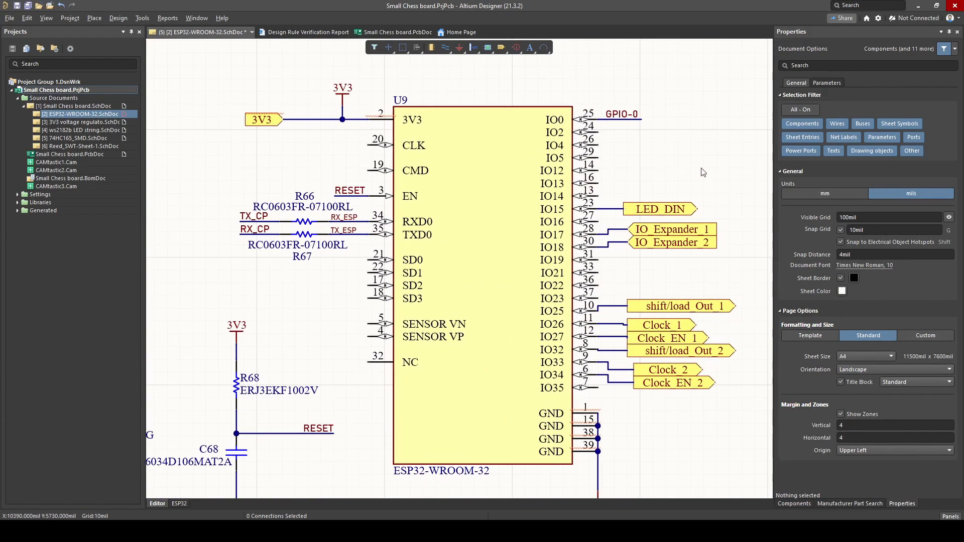
{"action": "scroll", "coordinate": [608, 285], "scroll_direction": "down", "scroll_amount": 2}
{"action": "left_click", "coordinate": [313, 338]}
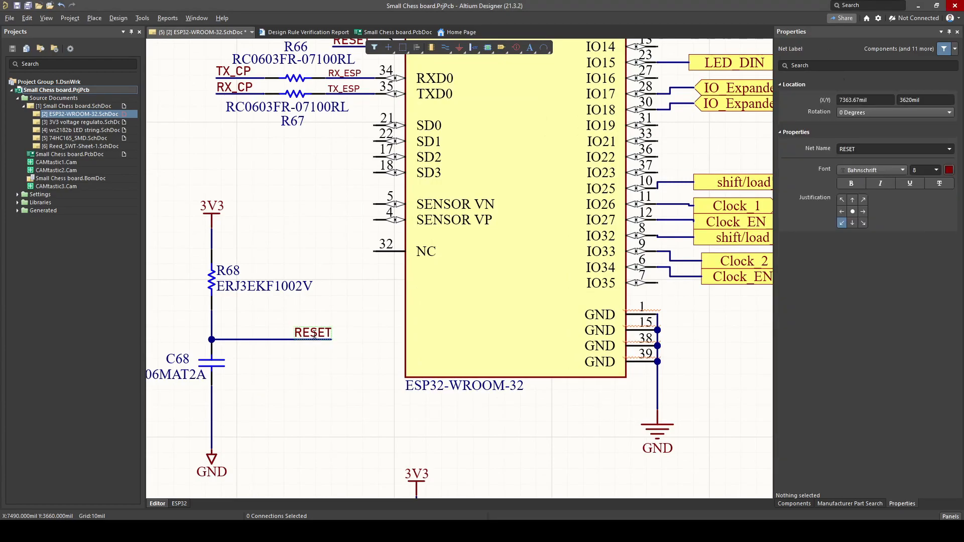
{"action": "scroll", "coordinate": [314, 347], "scroll_direction": "down", "scroll_amount": 1, "text": "ctrl"}
{"action": "left_click", "coordinate": [317, 386]}
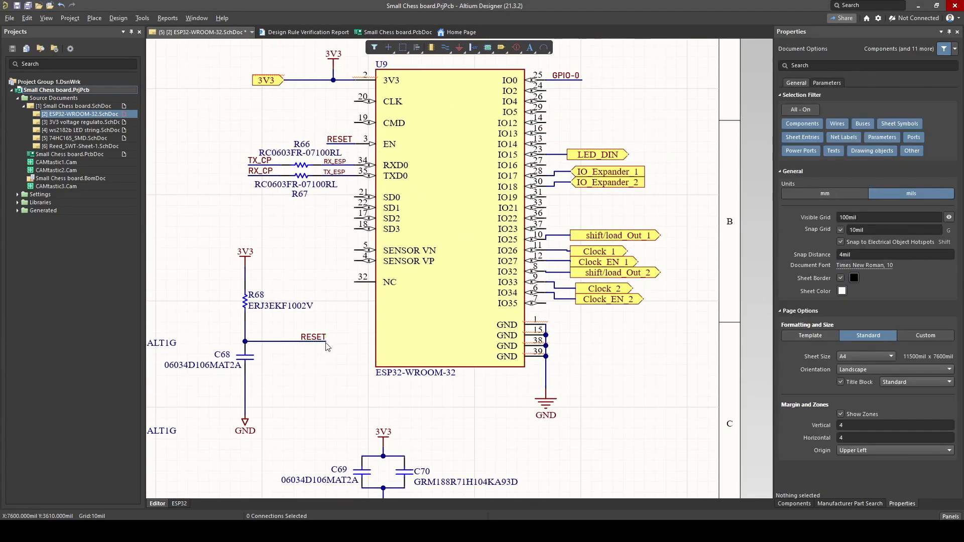
{"action": "key", "text": "p"}
{"action": "key", "text": "n"}
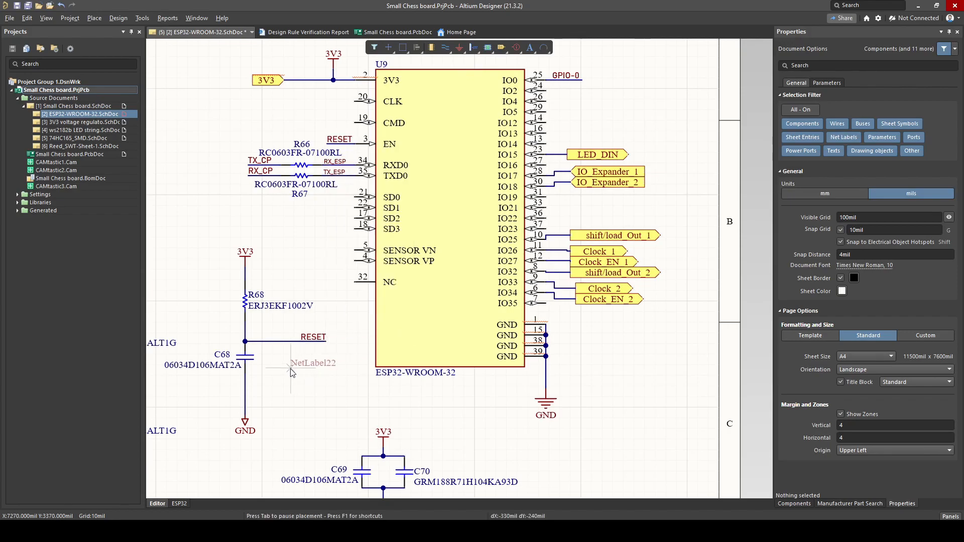
{"action": "scroll", "coordinate": [291, 369], "scroll_direction": "down", "scroll_amount": 1, "text": "ctrl"}
{"action": "scroll", "coordinate": [305, 347], "scroll_direction": "down", "scroll_amount": 3, "text": "ctrl"}
{"action": "right_click_drag", "start_coordinate": [270, 334], "coordinate": [500, 287]}
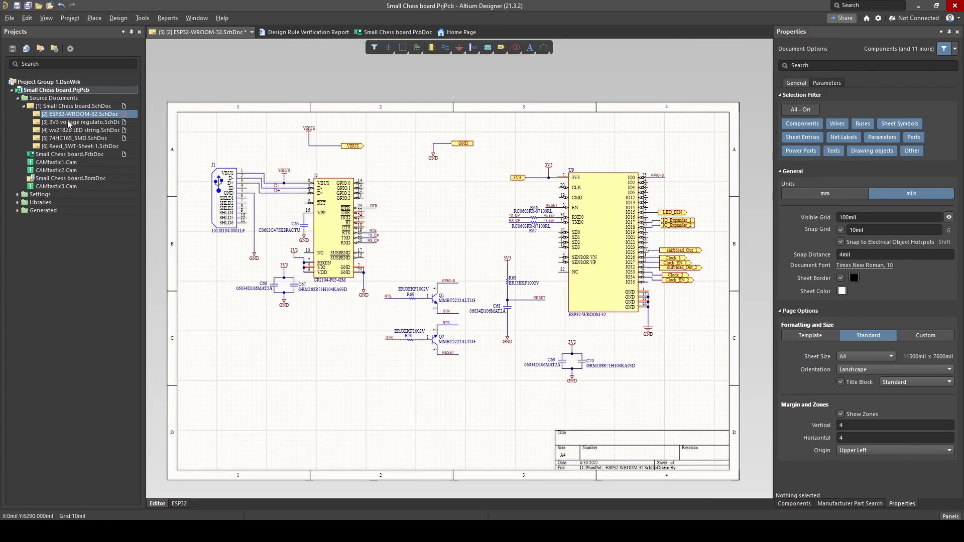
Step: Open the ws2182b LED string sheet and examine the D_IN net label at R65 and the LED input ports
{"action": "left_click", "coordinate": [70, 122]}
{"action": "left_click", "coordinate": [83, 130]}
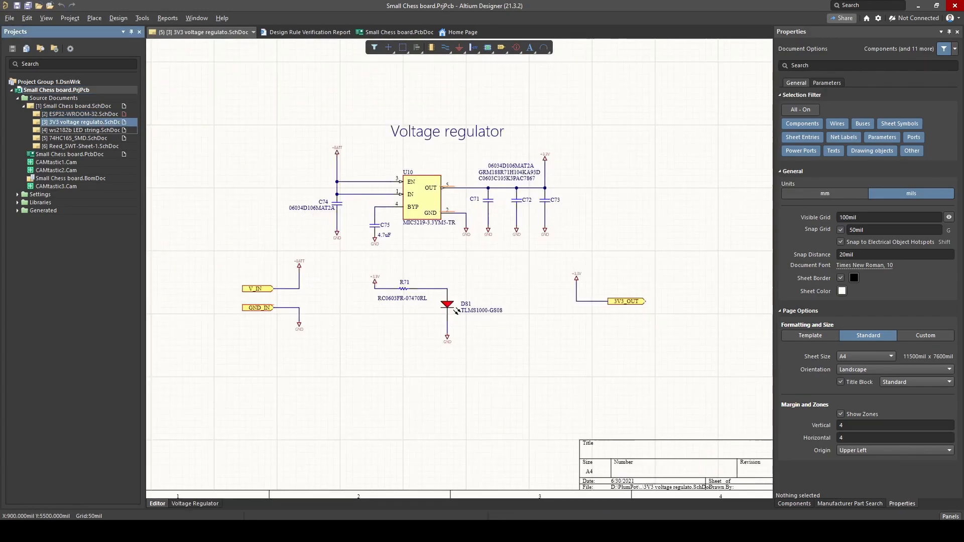
{"action": "scroll", "coordinate": [197, 177], "scroll_direction": "up", "scroll_amount": 5, "text": "ctrl"}
{"action": "right_click_drag", "start_coordinate": [226, 179], "coordinate": [347, 179]}
{"action": "scroll", "coordinate": [292, 221], "scroll_direction": "up", "scroll_amount": 2, "text": "ctrl"}
{"action": "right_click_drag", "start_coordinate": [262, 175], "coordinate": [307, 242]}
{"action": "scroll", "coordinate": [307, 242], "scroll_direction": "up", "scroll_amount": 2, "text": "ctrl"}
{"action": "left_click", "coordinate": [303, 166]}
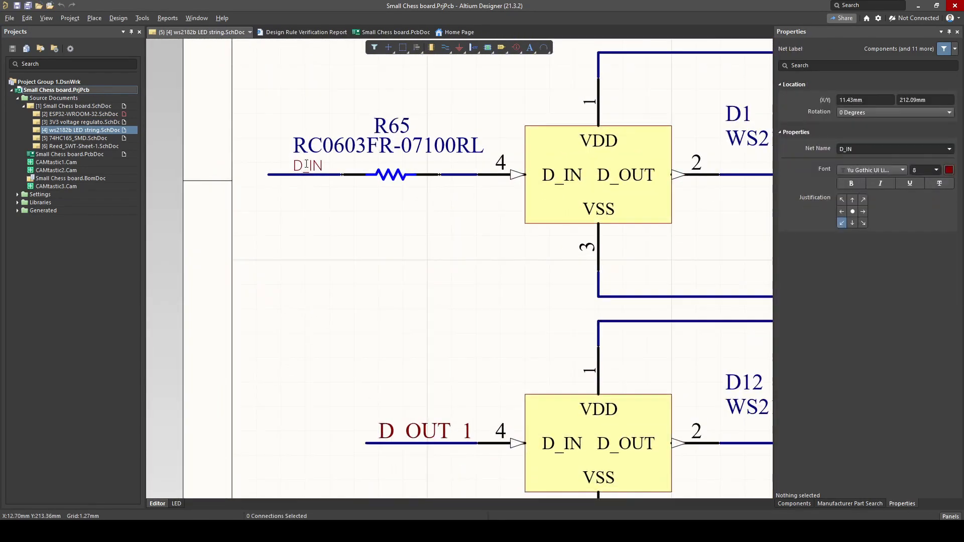
{"action": "scroll", "coordinate": [351, 193], "scroll_direction": "down", "scroll_amount": 5, "text": "ctrl"}
{"action": "right_click_drag", "start_coordinate": [351, 194], "coordinate": [344, 255]}
{"action": "scroll", "coordinate": [329, 155], "scroll_direction": "up", "scroll_amount": 4, "text": "ctrl"}
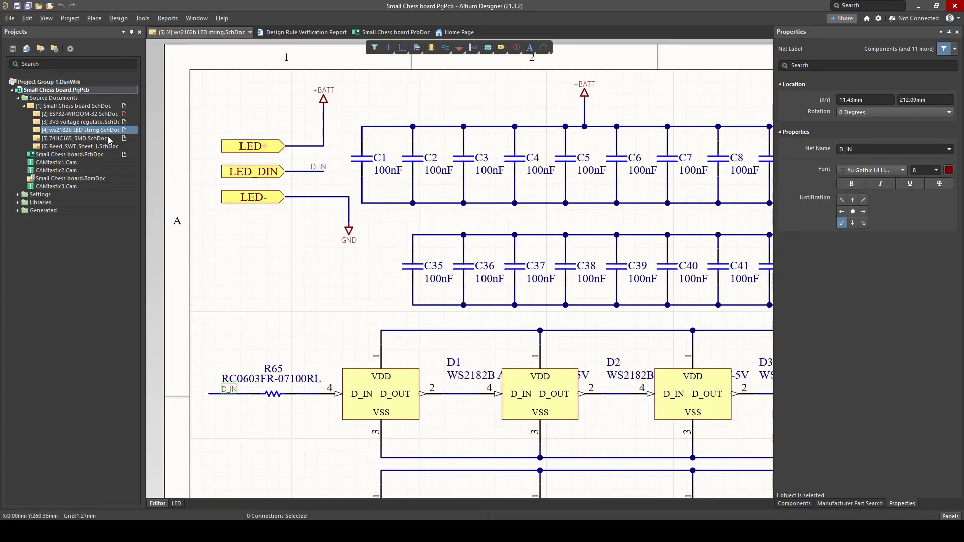
Step: Place a port below Clock_EN_2 on the ESP32-WROOM-32 sheet, at about X 10080 mil, Y 3700 mil
{"action": "left_click", "coordinate": [103, 116]}
{"action": "scroll", "coordinate": [677, 276], "scroll_direction": "up", "scroll_amount": 4, "text": "ctrl"}
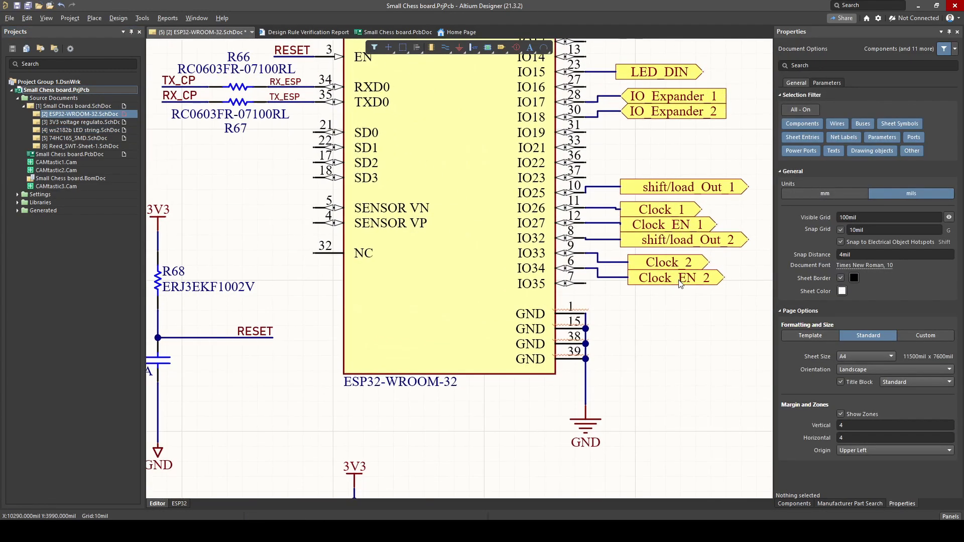
{"action": "right_click_drag", "start_coordinate": [677, 275], "coordinate": [596, 283]}
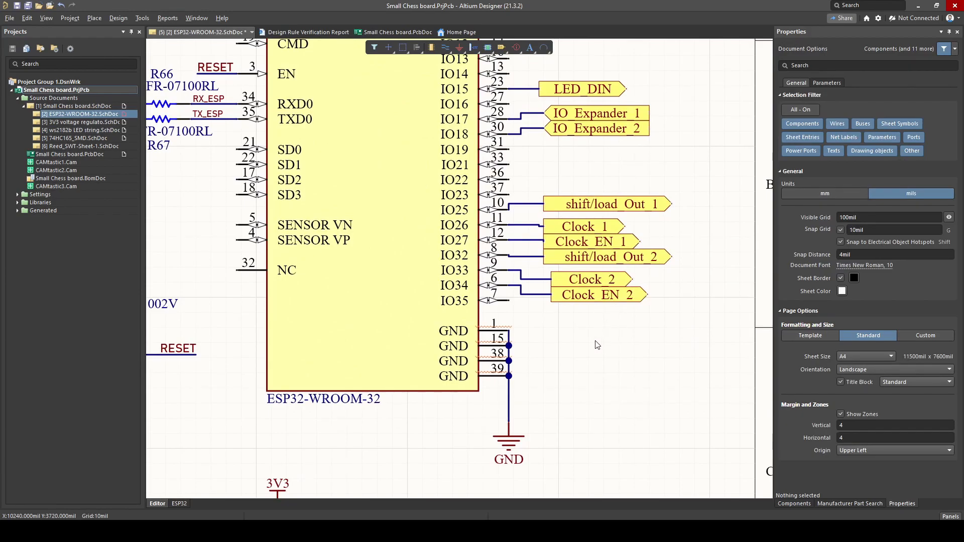
{"action": "key", "text": "p"}
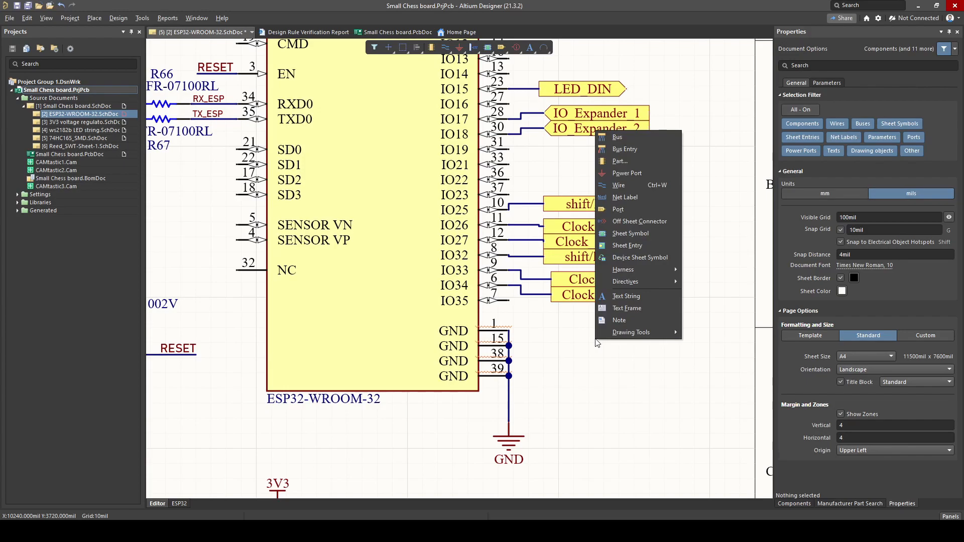
{"action": "key", "text": "r"}
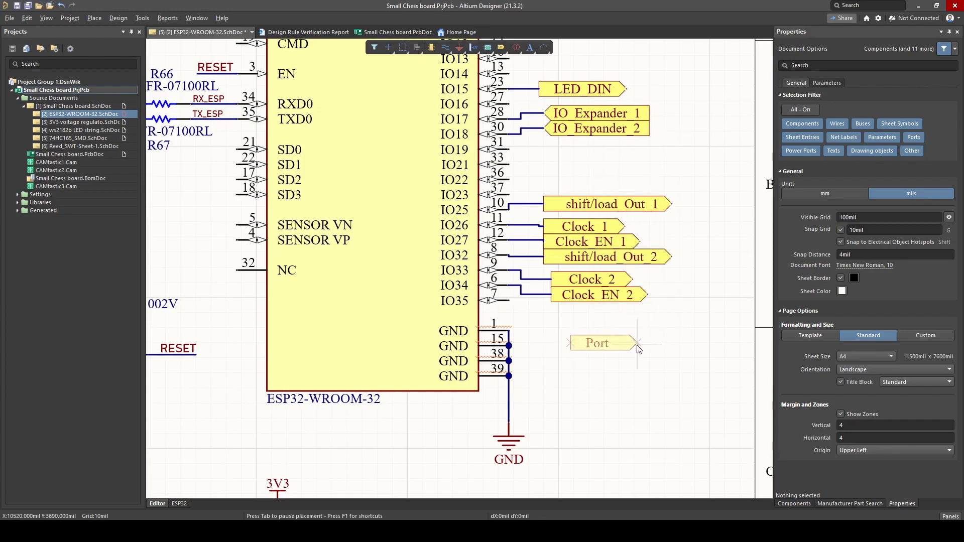
{"action": "left_click", "coordinate": [637, 345]}
{"action": "key", "text": "Escape"}
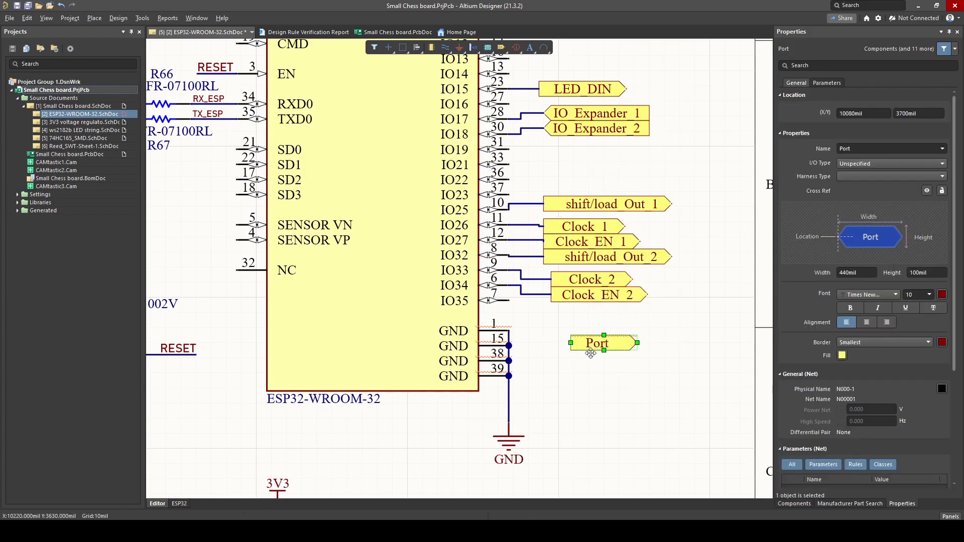
{"action": "scroll", "coordinate": [597, 347], "scroll_direction": "down", "scroll_amount": 1, "text": "ctrl"}
{"action": "scroll", "coordinate": [600, 345], "scroll_direction": "down", "scroll_amount": 1, "text": "ctrl"}
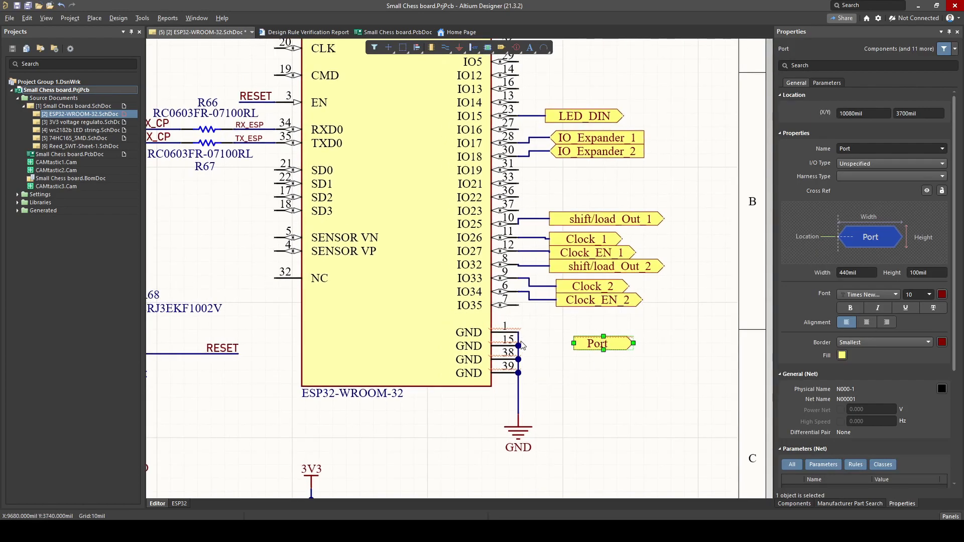
{"action": "scroll", "coordinate": [512, 324], "scroll_direction": "down", "scroll_amount": 2, "text": "ctrl"}
{"action": "right_click_drag", "start_coordinate": [473, 321], "coordinate": [586, 300]}
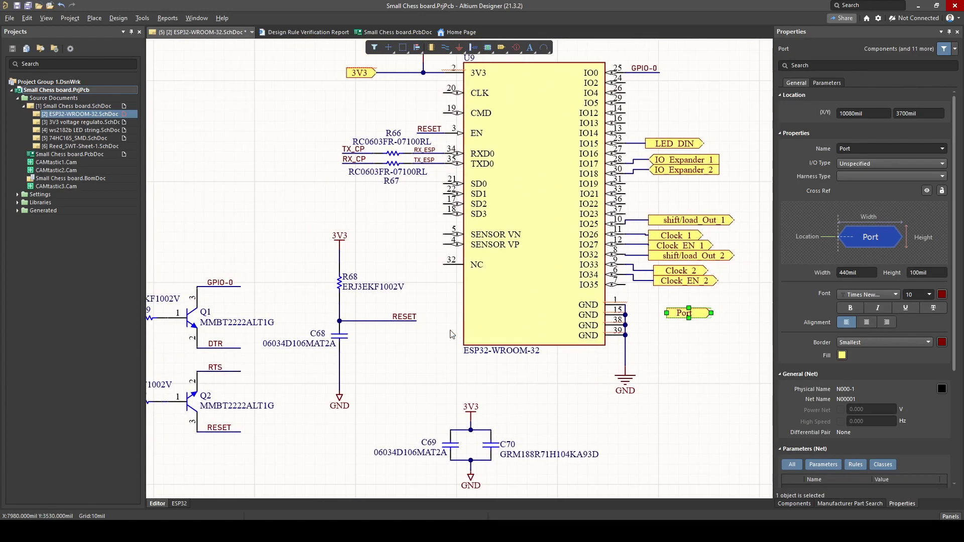
{"action": "scroll", "coordinate": [458, 334], "scroll_direction": "up", "scroll_amount": 2, "text": "ctrl"}
{"action": "scroll", "coordinate": [425, 318], "scroll_direction": "down", "scroll_amount": 2, "text": "ctrl"}
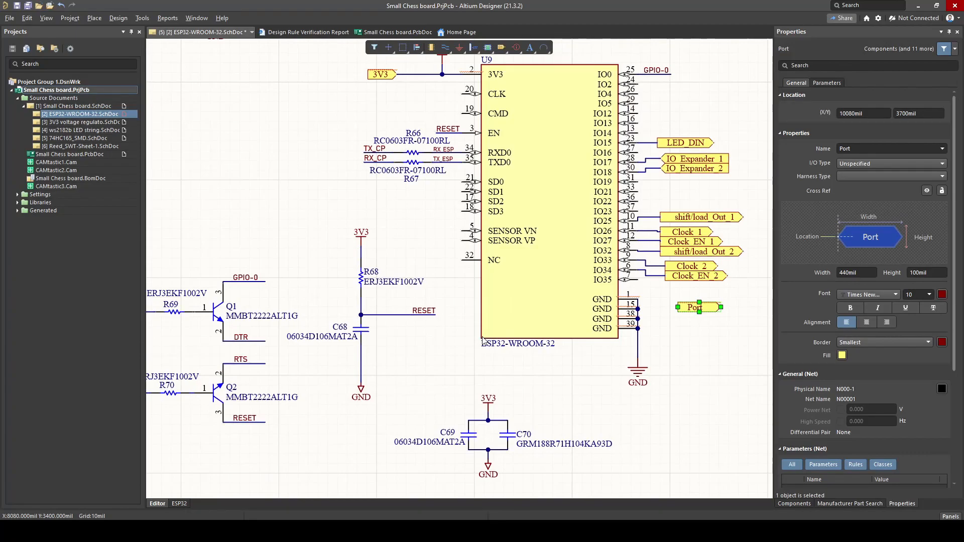
{"action": "right_click_drag", "start_coordinate": [516, 338], "coordinate": [487, 344]}
{"action": "scroll", "coordinate": [316, 278], "scroll_direction": "down", "scroll_amount": 2, "text": "ctrl"}
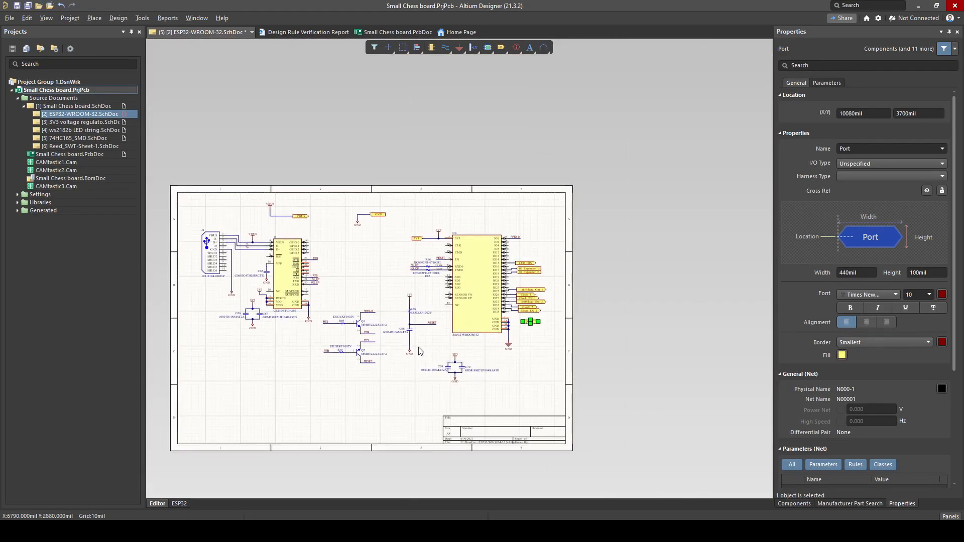
{"action": "scroll", "coordinate": [572, 346], "scroll_direction": "up", "scroll_amount": 2, "text": "ctrl"}
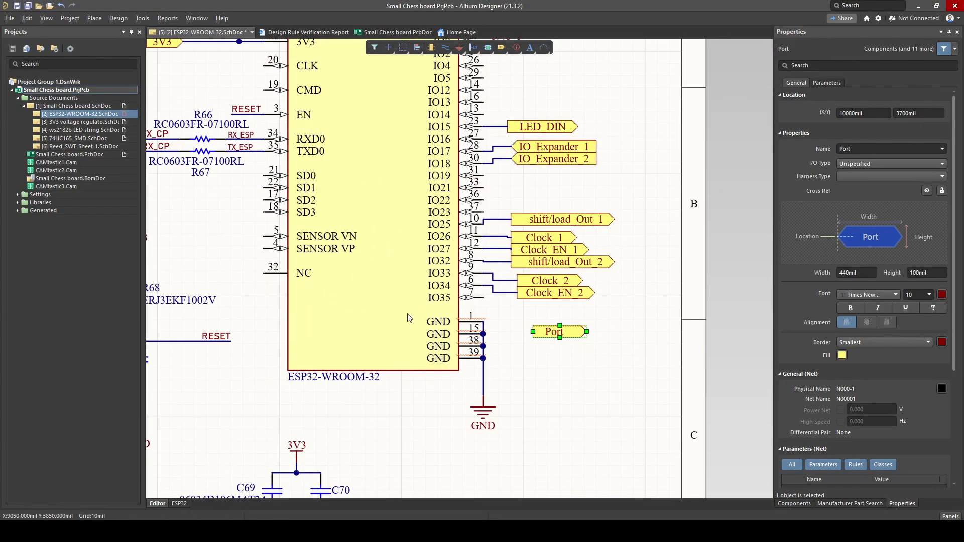
{"action": "scroll", "coordinate": [411, 318], "scroll_direction": "down", "scroll_amount": 2, "text": "ctrl"}
{"action": "right_click_drag", "start_coordinate": [303, 312], "coordinate": [412, 316]}
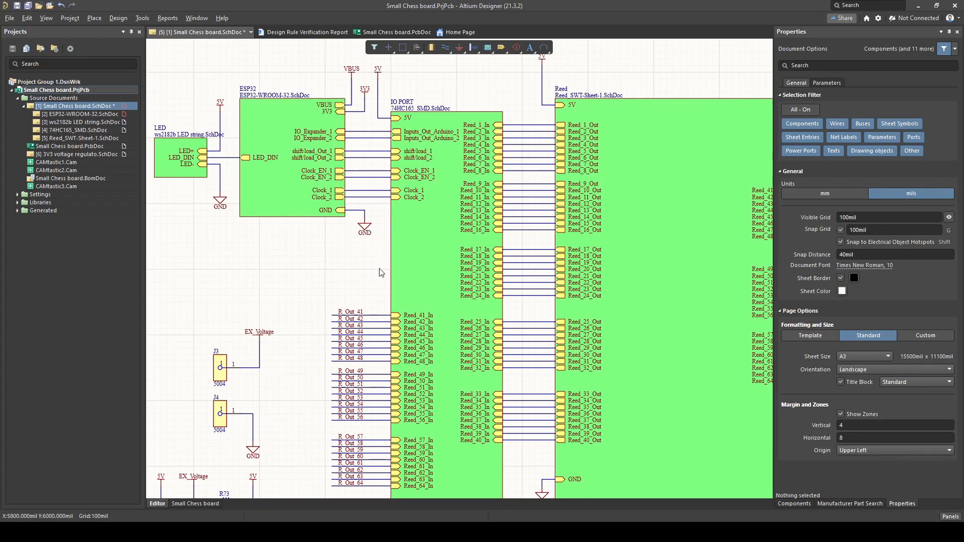
Step: Look over the sheet symbols on the top-level Small Chess board sheet and open the 3V3 voltage regulator sheet
{"action": "scroll", "coordinate": [284, 249], "scroll_direction": "down", "scroll_amount": 1, "text": "ctrl"}
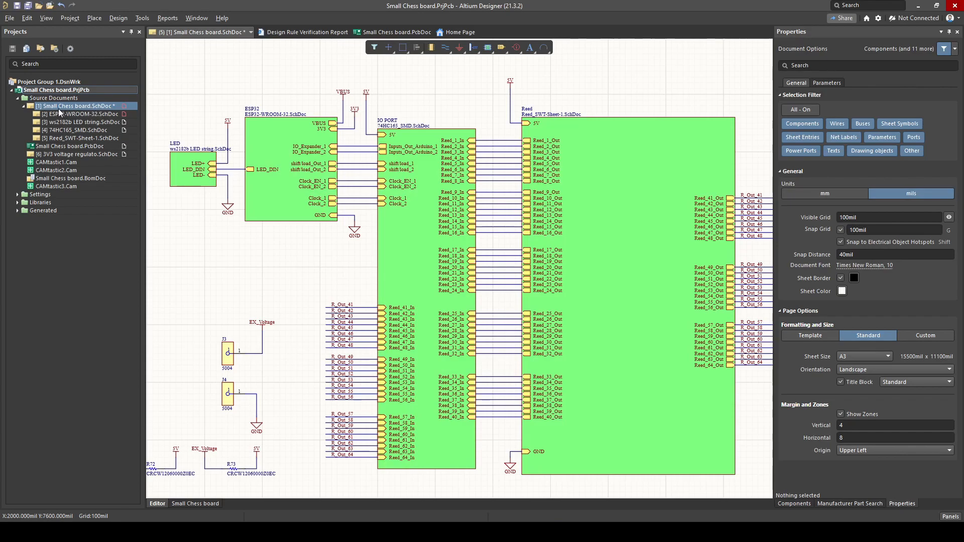
{"action": "scroll", "coordinate": [322, 132], "scroll_direction": "down", "scroll_amount": 5, "text": "ctrl"}
{"action": "scroll", "coordinate": [322, 132], "scroll_direction": "up", "scroll_amount": 4, "text": "ctrl"}
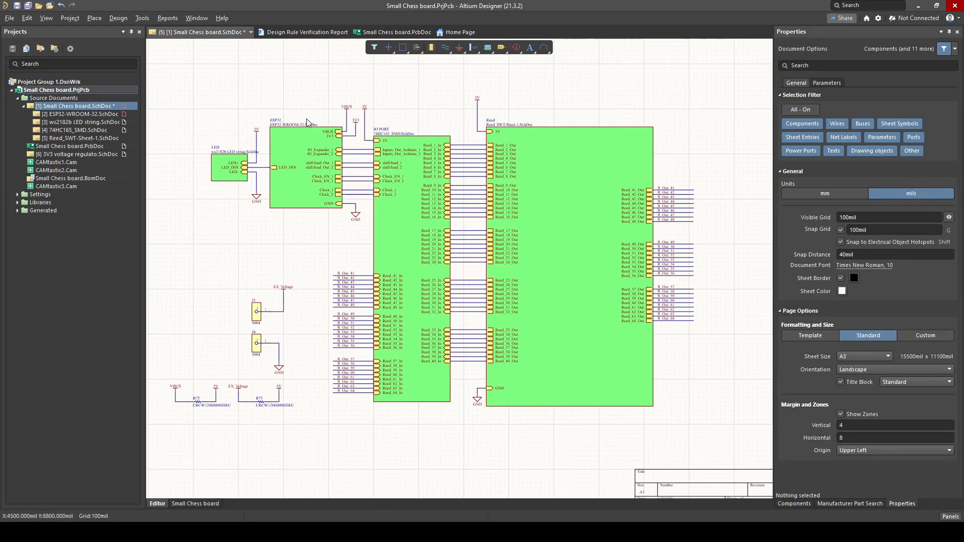
{"action": "left_click", "coordinate": [80, 154]}
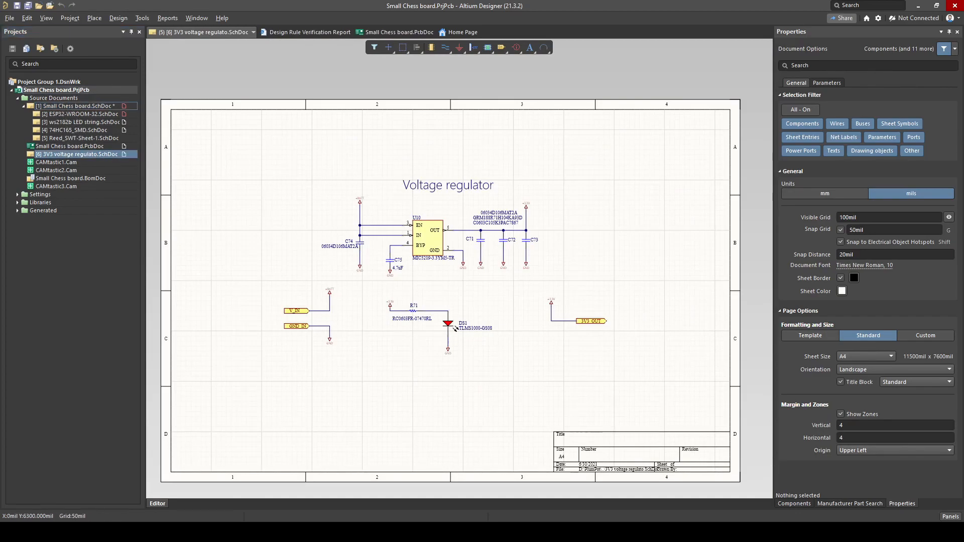
Step: Return to the top-level Small Chess board sheet and examine the LED, ESP32 and IO PORT sheet symbols and their connections
{"action": "left_click", "coordinate": [76, 106]}
{"action": "scroll", "coordinate": [363, 240], "scroll_direction": "up", "scroll_amount": 1, "text": "ctrl"}
{"action": "right_click_drag", "start_coordinate": [355, 237], "coordinate": [389, 231]}
{"action": "scroll", "coordinate": [423, 230], "scroll_direction": "down", "scroll_amount": 1, "text": "ctrl"}
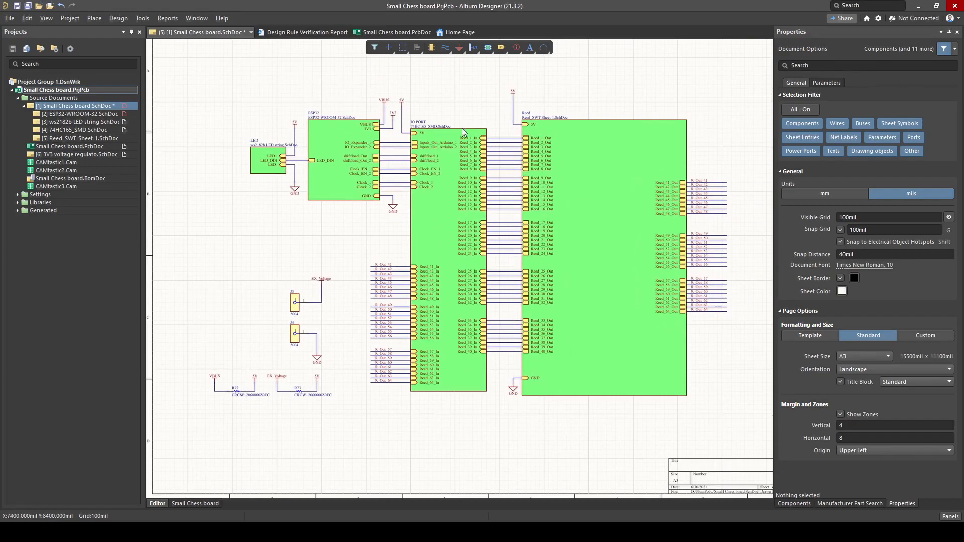
{"action": "scroll", "coordinate": [327, 185], "scroll_direction": "up", "scroll_amount": 2, "text": "ctrl"}
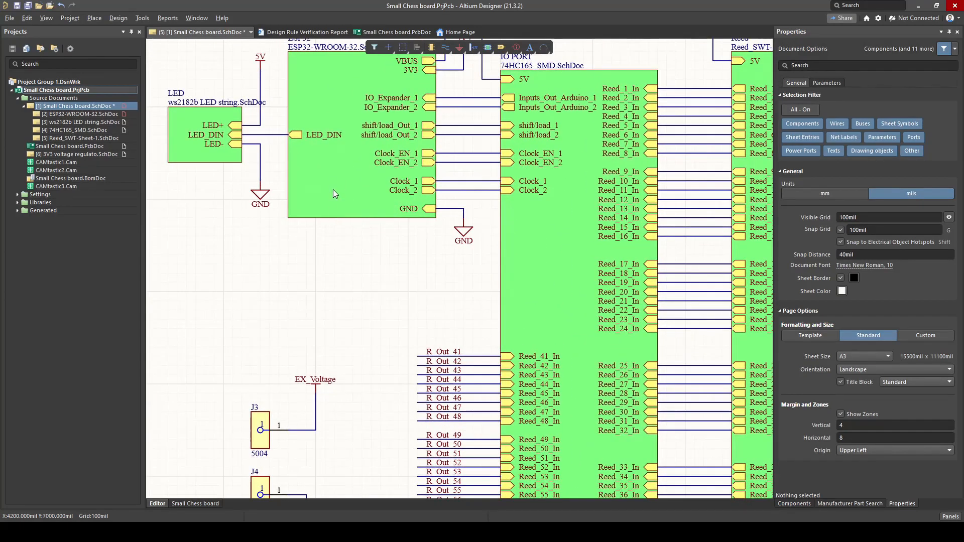
{"action": "scroll", "coordinate": [348, 177], "scroll_direction": "down", "scroll_amount": 2, "text": "ctrl"}
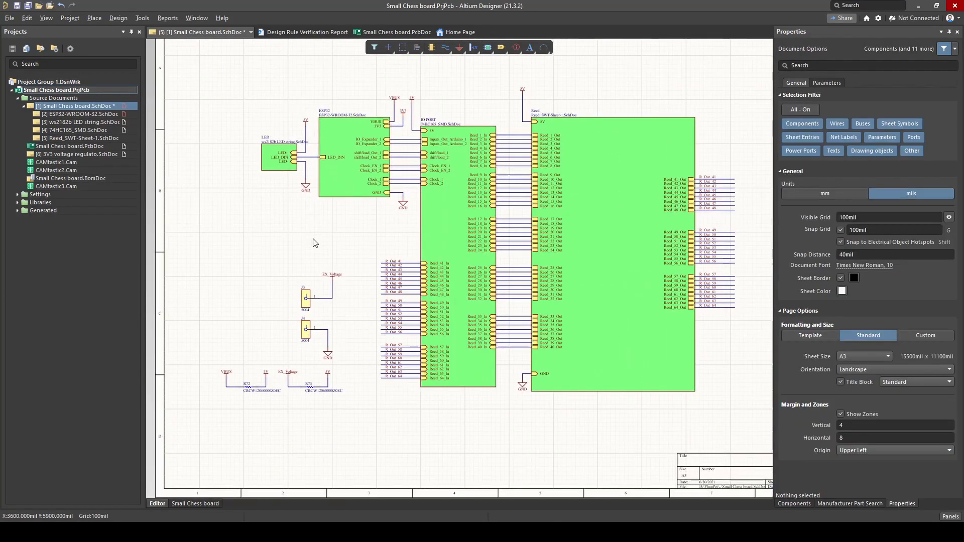
{"action": "scroll", "coordinate": [309, 221], "scroll_direction": "up", "scroll_amount": 1, "text": "ctrl"}
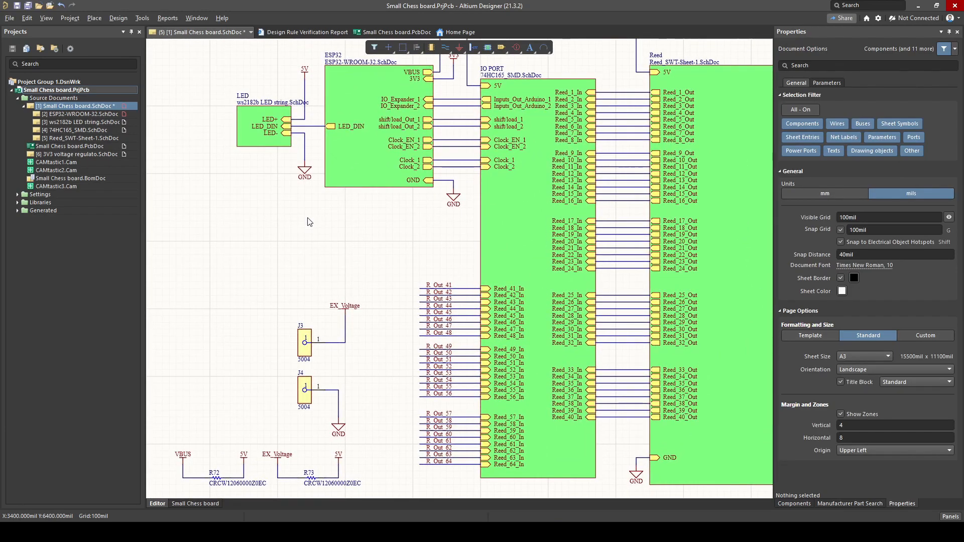
{"action": "scroll", "coordinate": [282, 220], "scroll_direction": "up", "scroll_amount": 1, "text": "ctrl"}
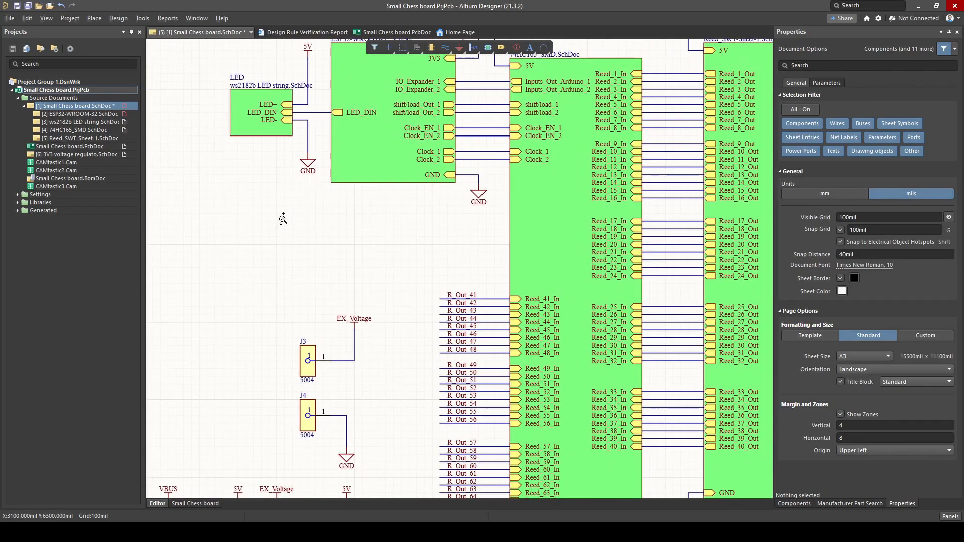
Step: Open the 3V3 voltage regulator sheet and examine the U10 circuit, its +BATT supply and the V_IN and GND_IN ports
{"action": "left_click", "coordinate": [93, 155]}
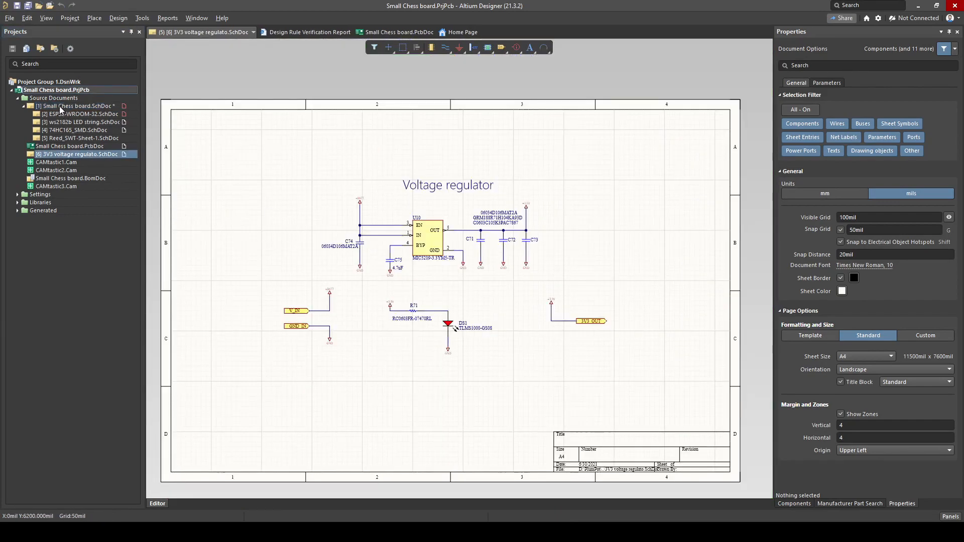
{"action": "left_click", "coordinate": [62, 107]}
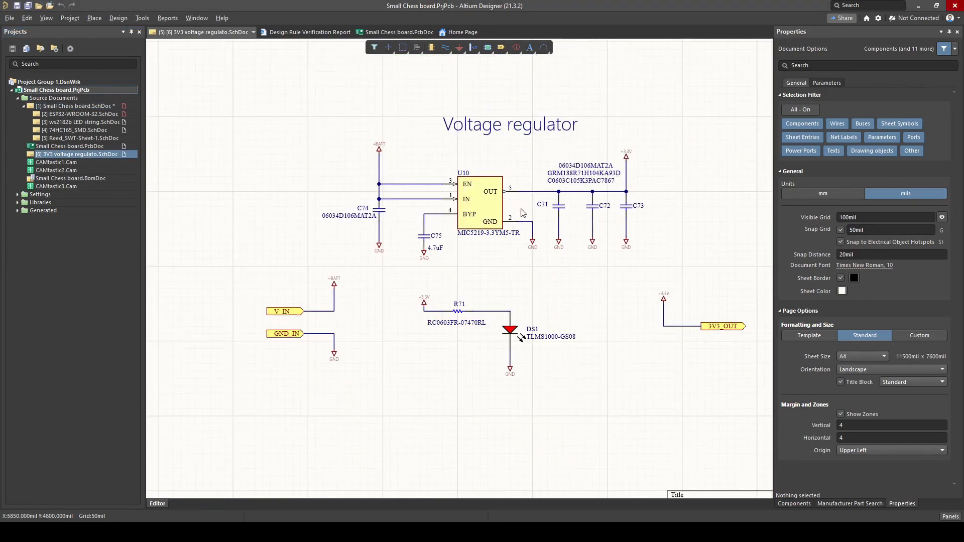
{"action": "scroll", "coordinate": [522, 213], "scroll_direction": "down", "scroll_amount": 1, "text": "ctrl"}
{"action": "scroll", "coordinate": [567, 232], "scroll_direction": "up", "scroll_amount": 2, "text": "ctrl"}
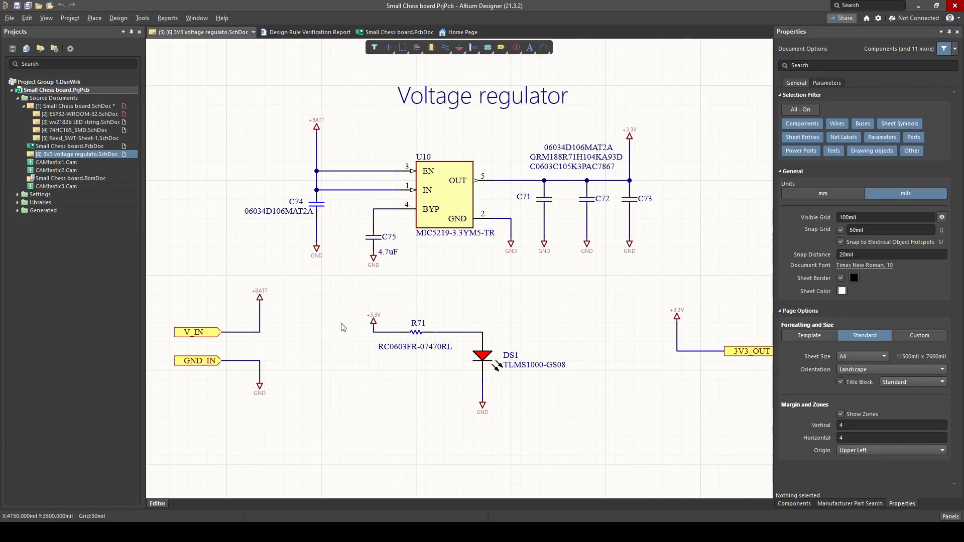
{"action": "scroll", "coordinate": [313, 131], "scroll_direction": "up", "scroll_amount": 1, "text": "ctrl"}
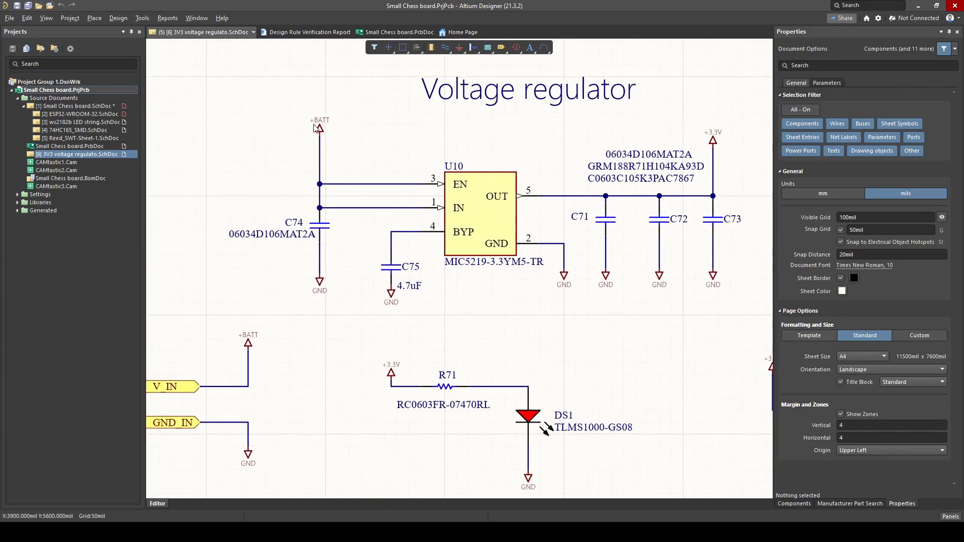
{"action": "scroll", "coordinate": [362, 191], "scroll_direction": "down", "scroll_amount": 2, "text": "ctrl"}
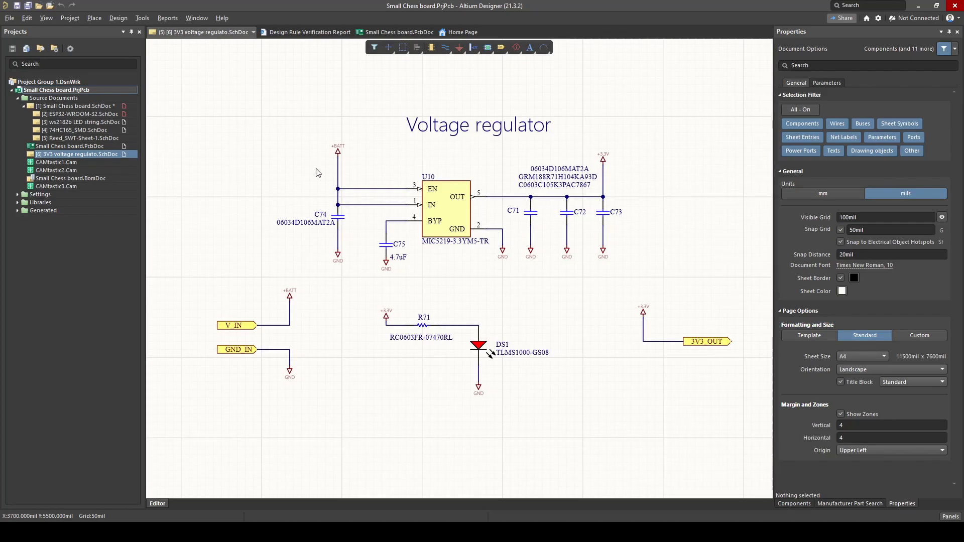
{"action": "scroll", "coordinate": [532, 263], "scroll_direction": "down", "scroll_amount": 1, "text": "ctrl"}
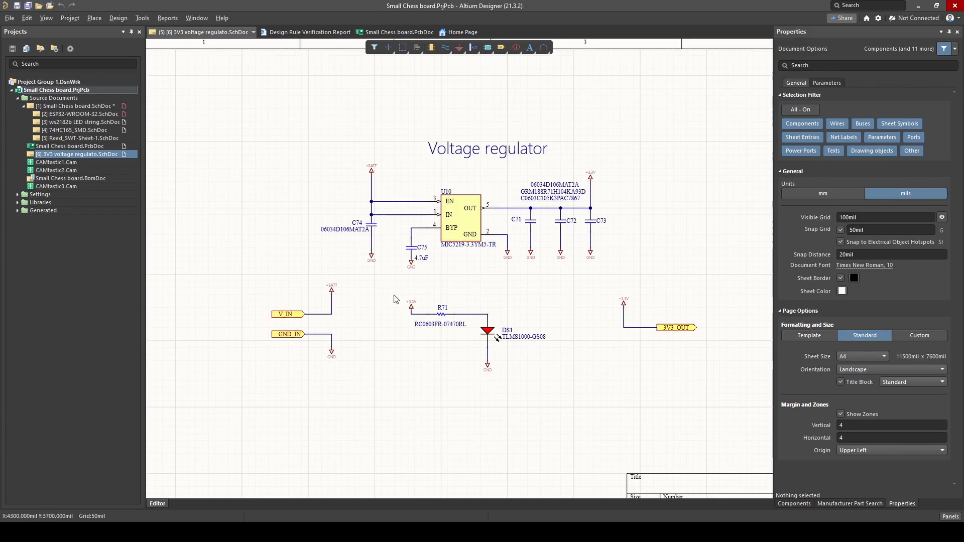
{"action": "scroll", "coordinate": [516, 303], "scroll_direction": "down", "scroll_amount": 1, "text": "ctrl"}
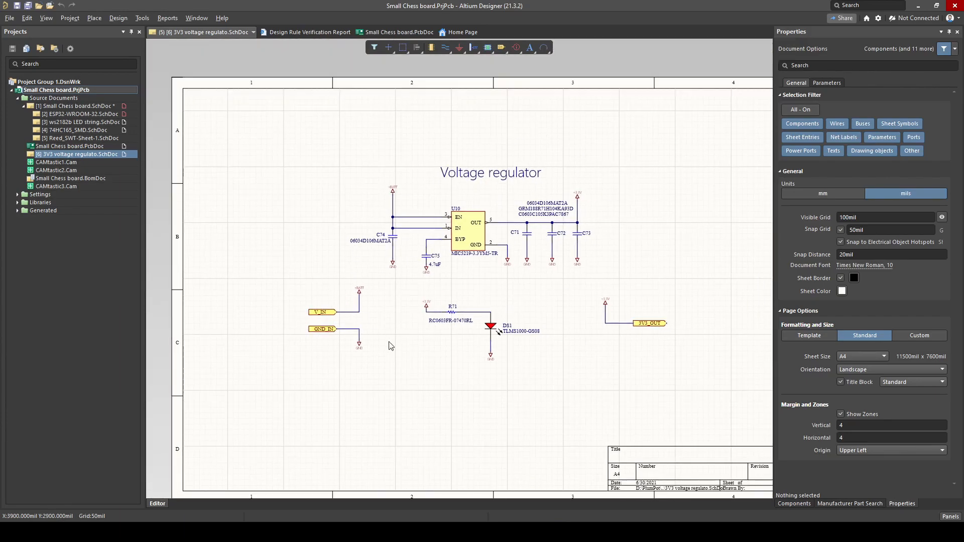
{"action": "scroll", "coordinate": [380, 211], "scroll_direction": "up", "scroll_amount": 2, "text": "ctrl"}
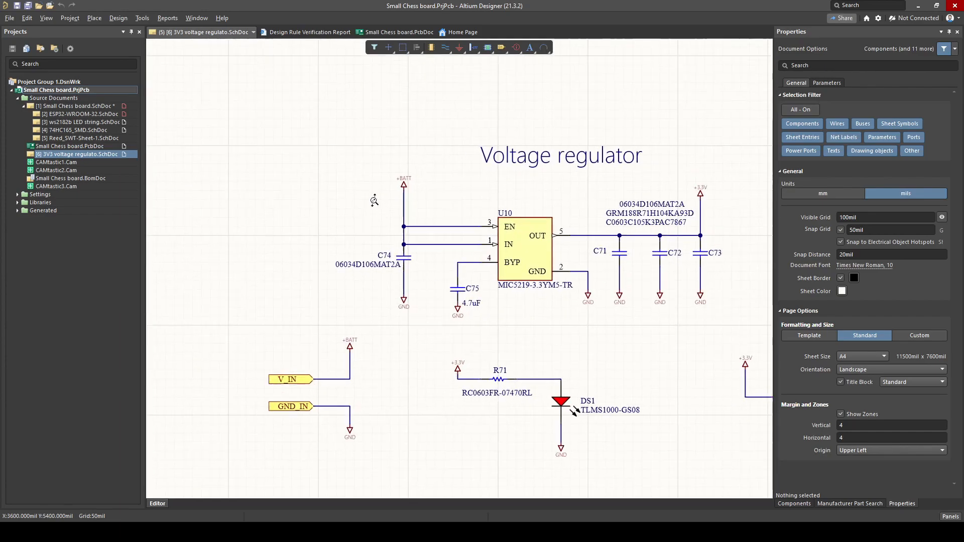
{"action": "scroll", "coordinate": [404, 191], "scroll_direction": "up", "scroll_amount": 1, "text": "ctrl"}
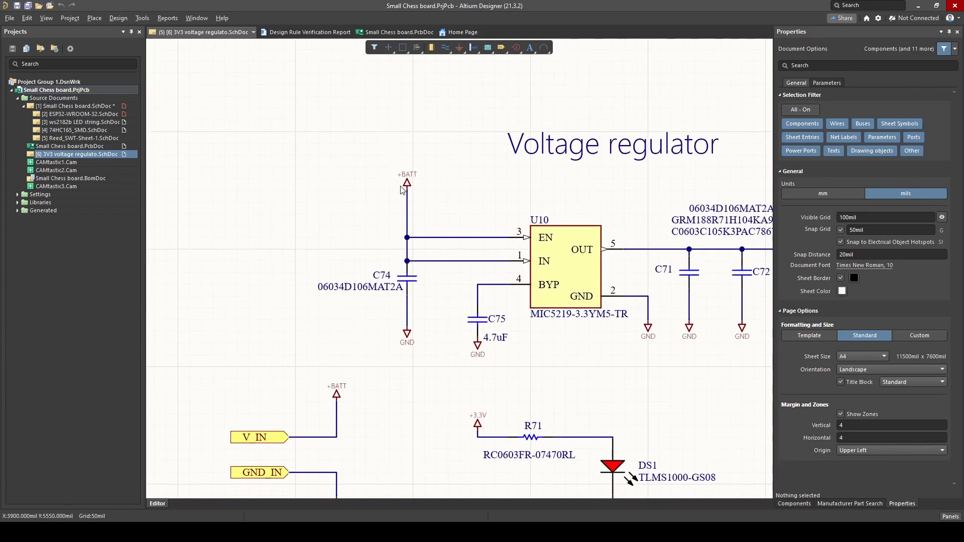
{"action": "scroll", "coordinate": [407, 192], "scroll_direction": "down", "scroll_amount": 2, "text": "ctrl"}
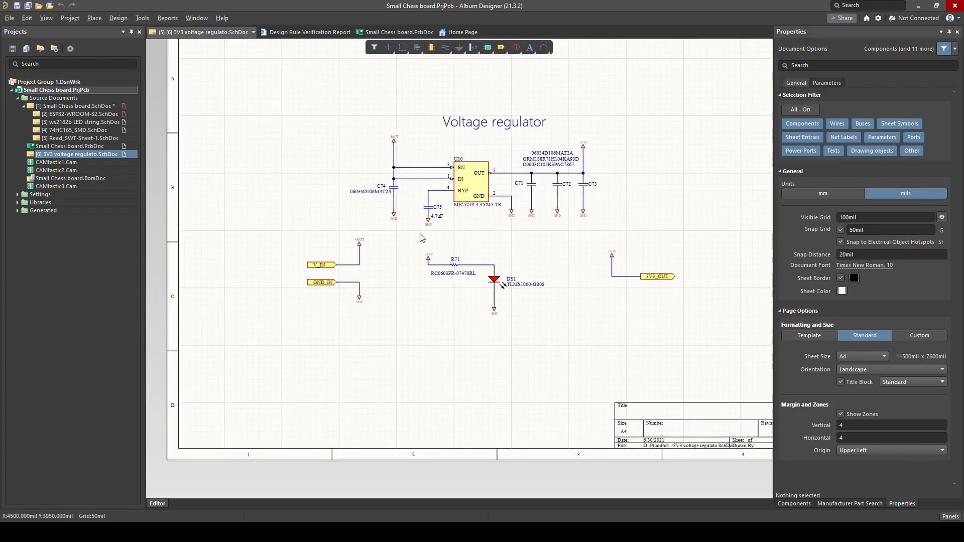
{"action": "scroll", "coordinate": [351, 264], "scroll_direction": "up", "scroll_amount": 3, "text": "ctrl"}
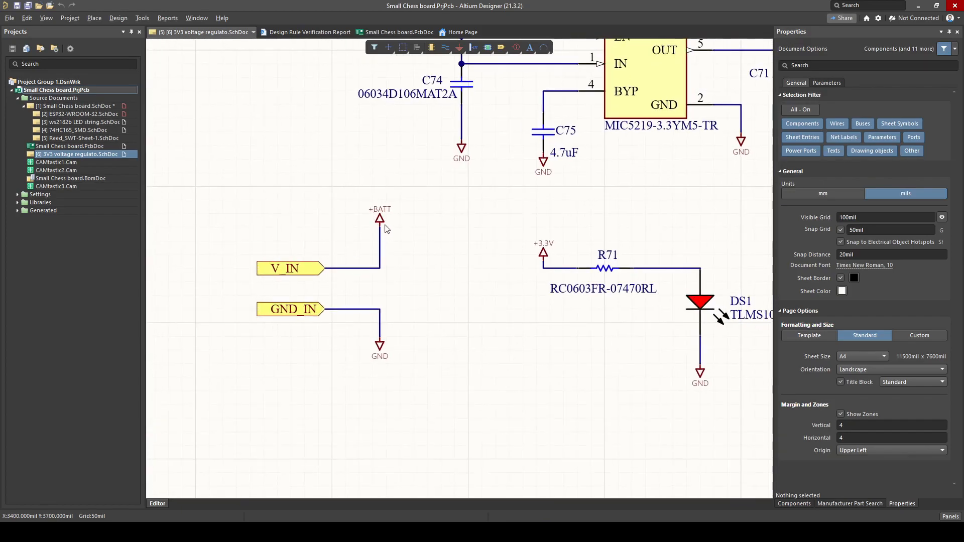
Step: Inspect the properties of the +BATT power port and the V_IN port wired to it on the voltage regulator sheet
{"action": "left_click", "coordinate": [380, 219]}
{"action": "scroll", "coordinate": [382, 224], "scroll_direction": "down", "scroll_amount": 1, "text": "ctrl"}
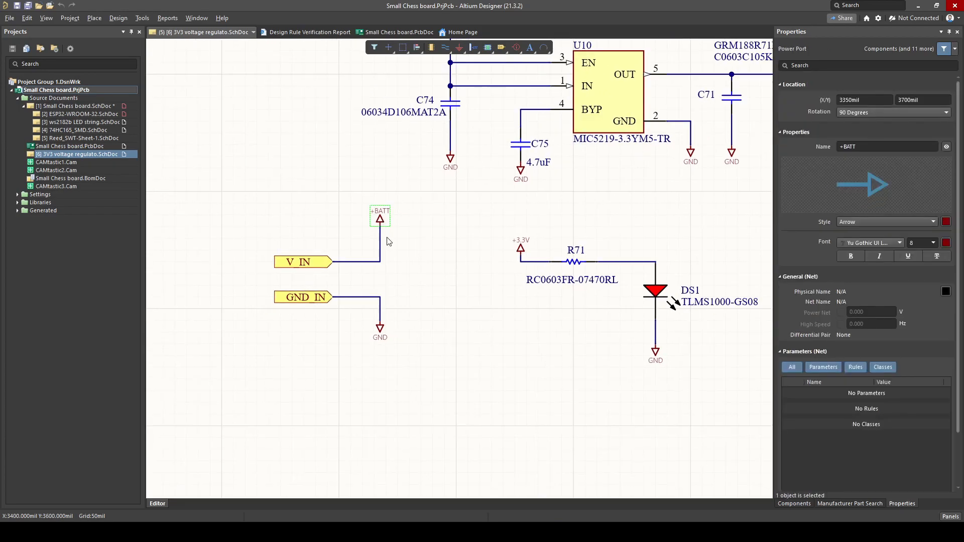
{"action": "scroll", "coordinate": [354, 270], "scroll_direction": "left", "scroll_amount": 2, "text": "shift"}
{"action": "left_click", "coordinate": [346, 265]}
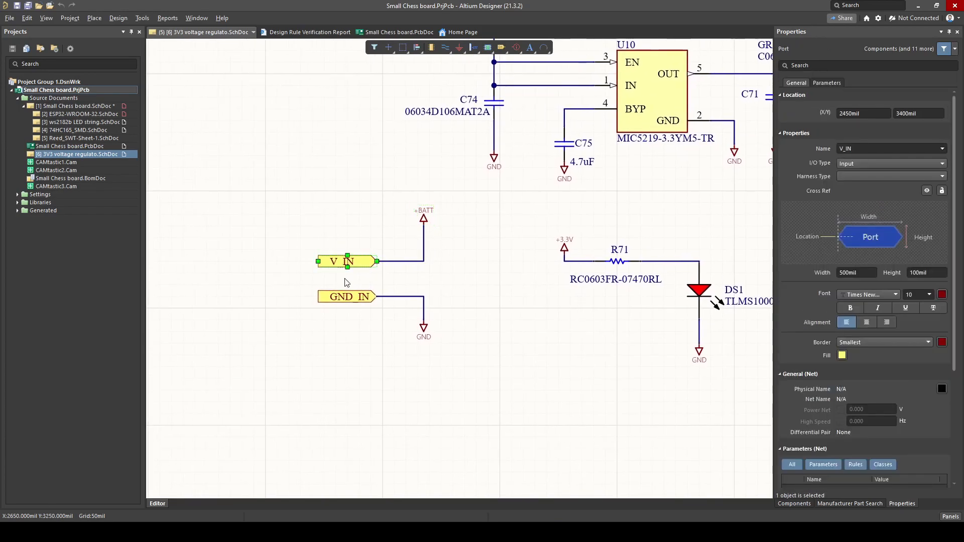
{"action": "scroll", "coordinate": [329, 259], "scroll_direction": "up", "scroll_amount": 2, "text": "ctrl"}
{"action": "scroll", "coordinate": [325, 258], "scroll_direction": "down", "scroll_amount": 3, "text": "ctrl"}
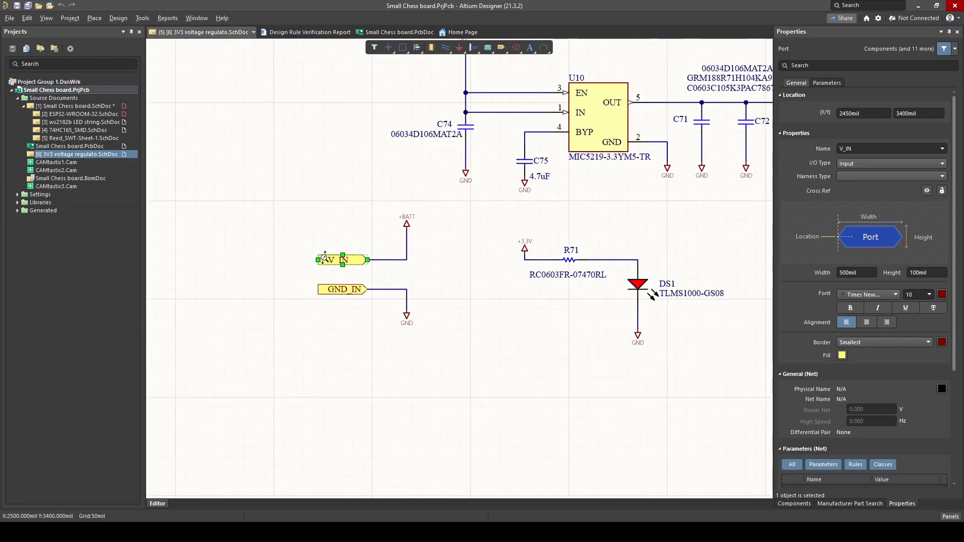
{"action": "scroll", "coordinate": [325, 258], "scroll_direction": "down", "scroll_amount": 2, "text": "ctrl"}
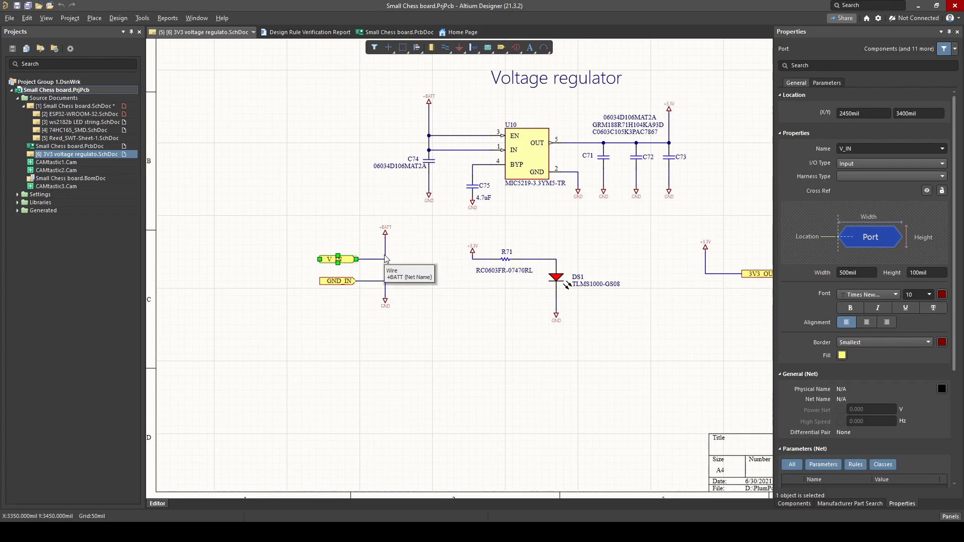
Step: Inspect the properties of the GND_IN port and its connection to the GND power port
{"action": "scroll", "coordinate": [352, 319], "scroll_direction": "up", "scroll_amount": 1, "text": "ctrl"}
{"action": "left_click", "coordinate": [336, 276]}
{"action": "scroll", "coordinate": [353, 291], "scroll_direction": "up", "scroll_amount": 1, "text": "ctrl"}
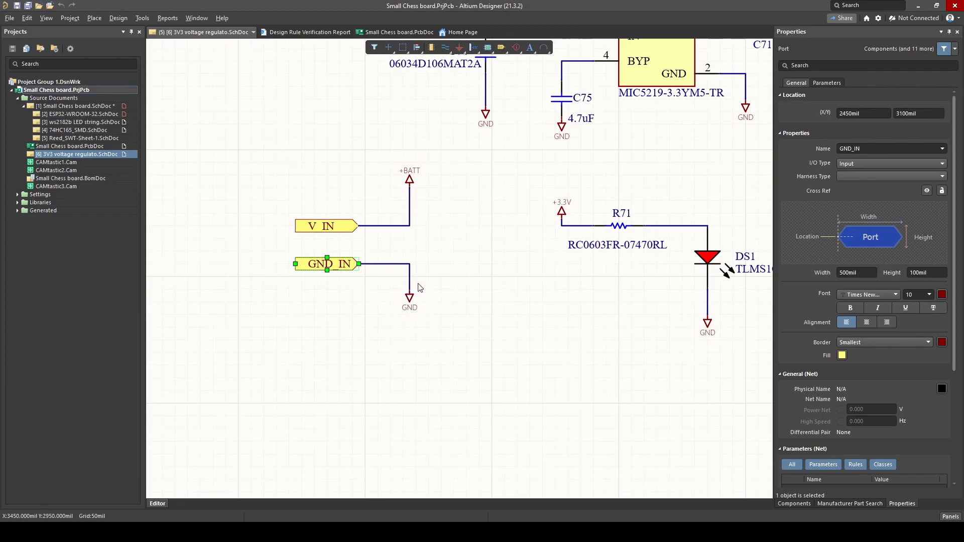
{"action": "scroll", "coordinate": [424, 310], "scroll_direction": "down", "scroll_amount": 2, "text": "ctrl"}
{"action": "scroll", "coordinate": [590, 287], "scroll_direction": "down", "scroll_amount": 1, "text": "ctrl"}
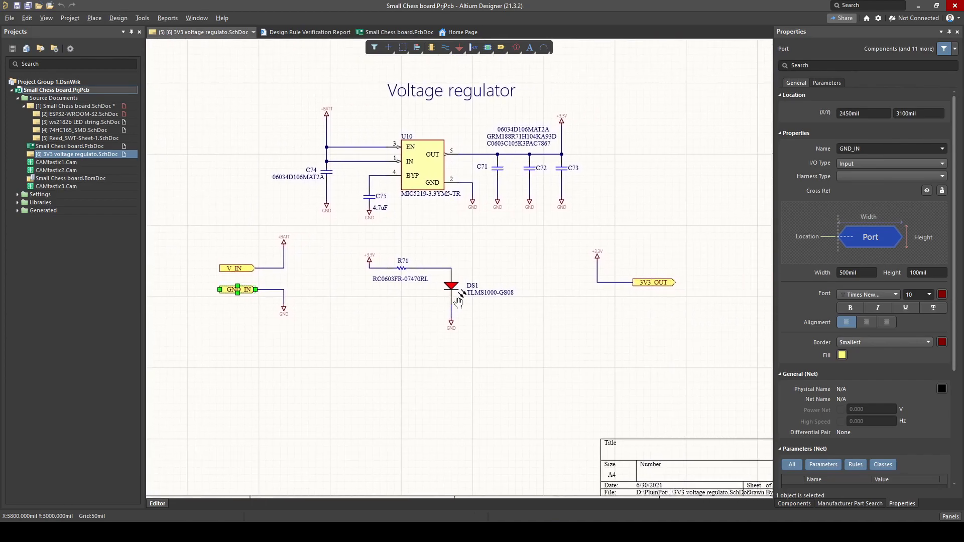
Step: Inspect the properties of the 3V3_OUT port connected to the +3.3V power port
{"action": "scroll", "coordinate": [634, 284], "scroll_direction": "up", "scroll_amount": 3, "text": "ctrl"}
{"action": "left_click", "coordinate": [632, 285]}
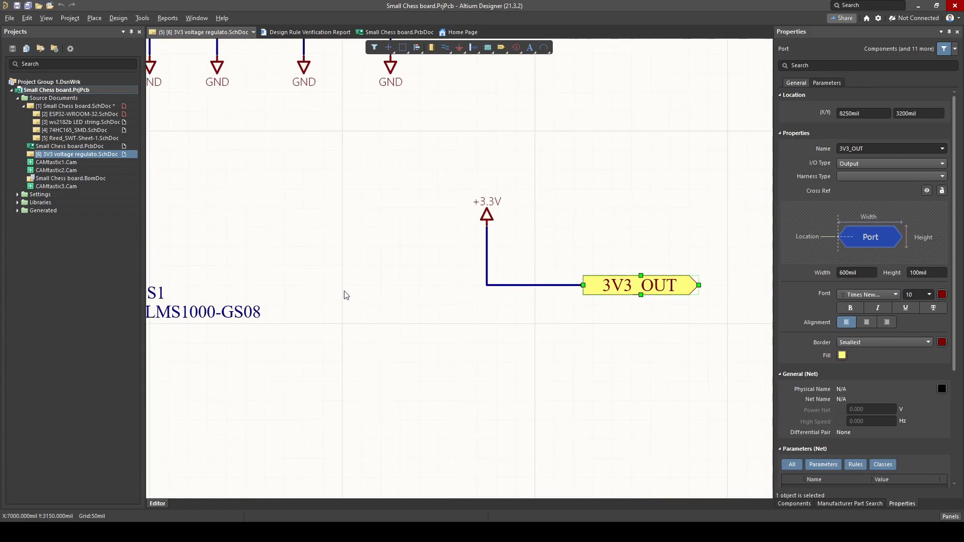
{"action": "scroll", "coordinate": [345, 295], "scroll_direction": "down", "scroll_amount": 3, "text": "ctrl"}
{"action": "scroll", "coordinate": [434, 299], "scroll_direction": "up", "scroll_amount": 1, "text": "ctrl"}
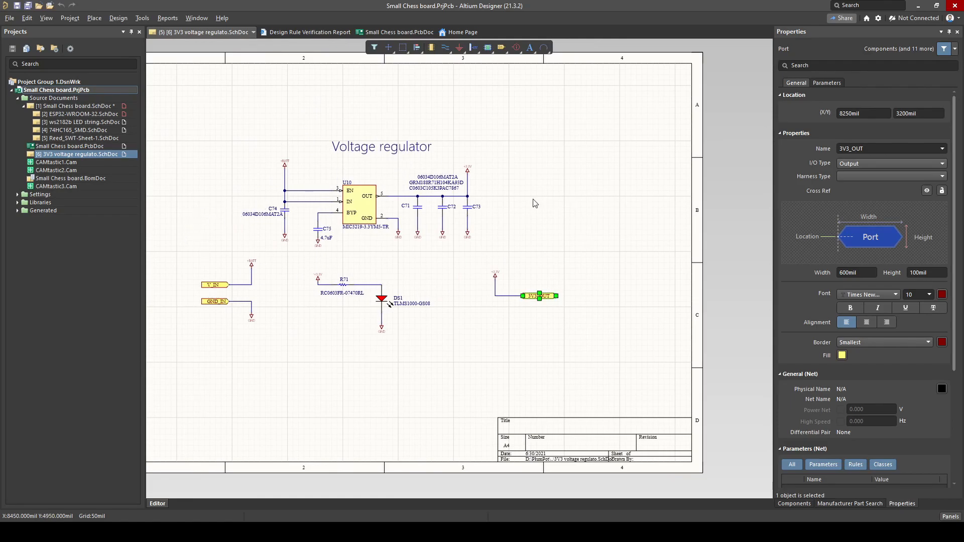
Step: Clear the selection and review the voltage regulator circuit from its V_IN and GND_IN inputs to the 3V3_OUT output
{"action": "left_click", "coordinate": [397, 361]}
{"action": "scroll", "coordinate": [349, 206], "scroll_direction": "up", "scroll_amount": 2, "text": "ctrl"}
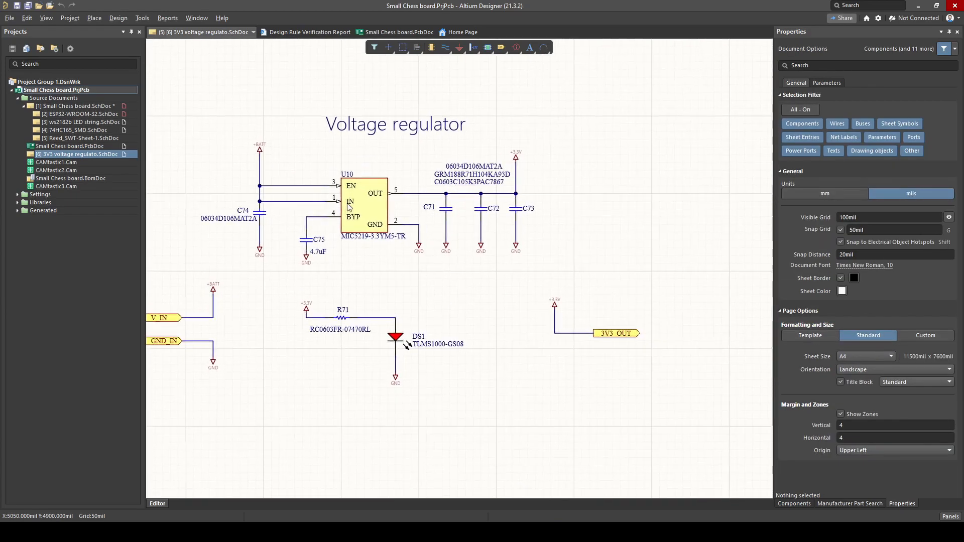
{"action": "right_click_drag", "start_coordinate": [257, 270], "coordinate": [317, 276]}
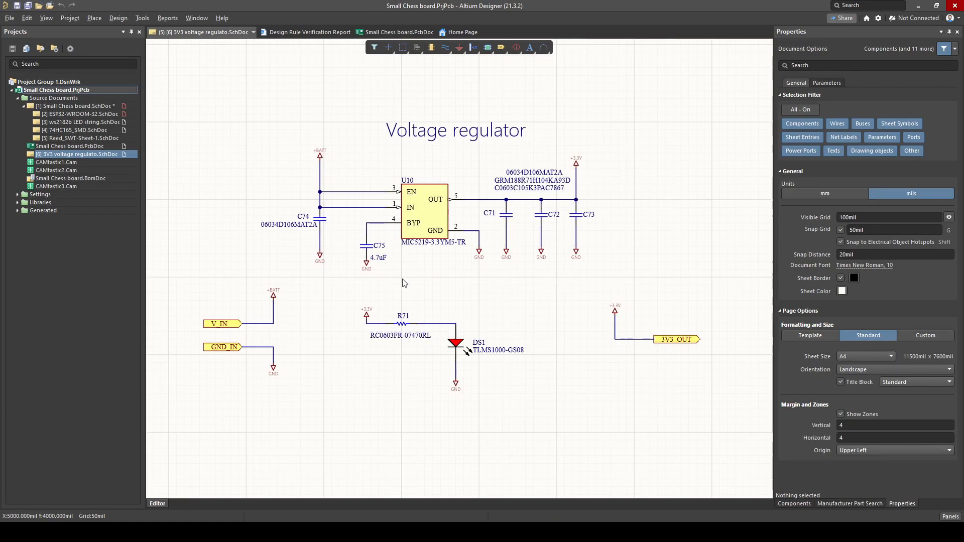
{"action": "scroll", "coordinate": [404, 277], "scroll_direction": "down", "scroll_amount": 1, "text": "ctrl"}
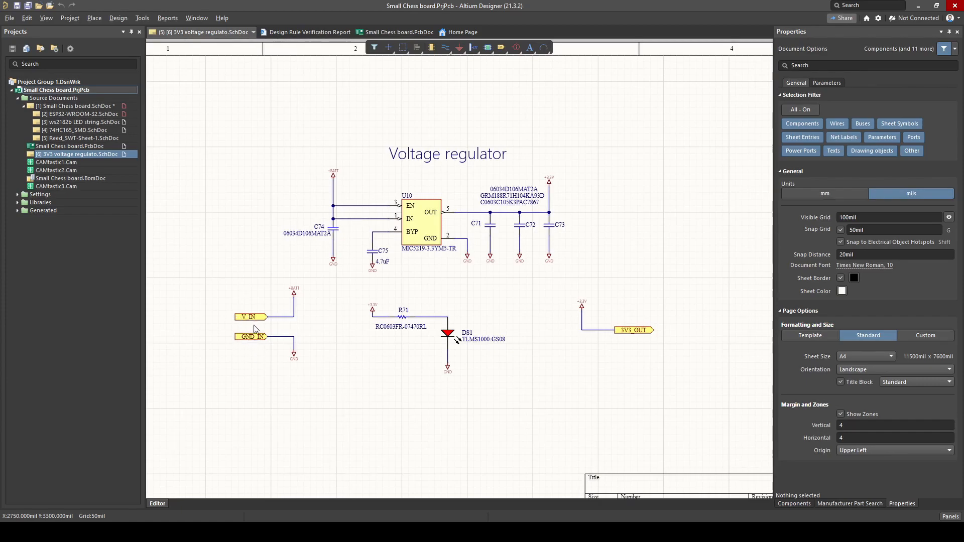
{"action": "scroll", "coordinate": [408, 226], "scroll_direction": "down", "scroll_amount": 1, "text": "ctrl"}
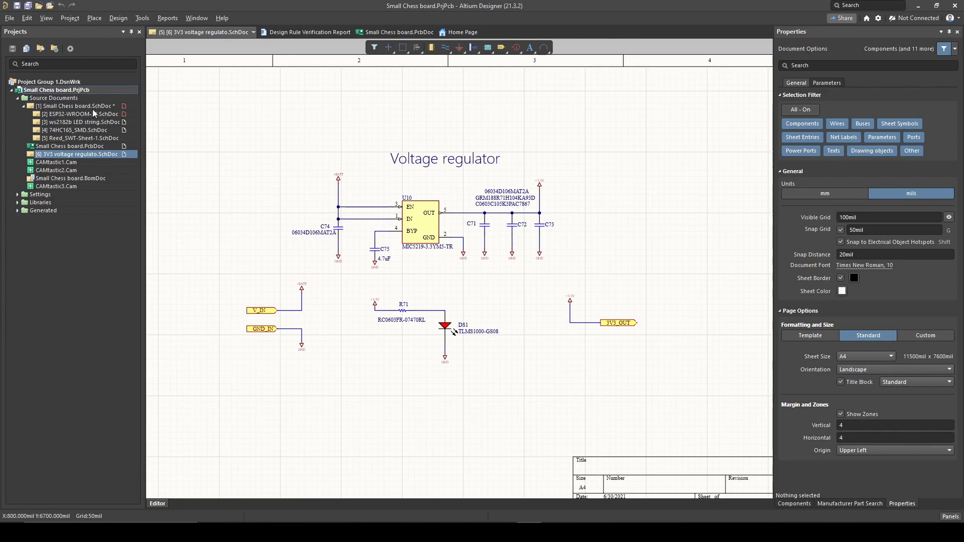
Step: Place a sheet symbol of 1600 by 1000 mil below the LED block on the Small Chess board schematic
{"action": "double_click", "coordinate": [84, 107]}
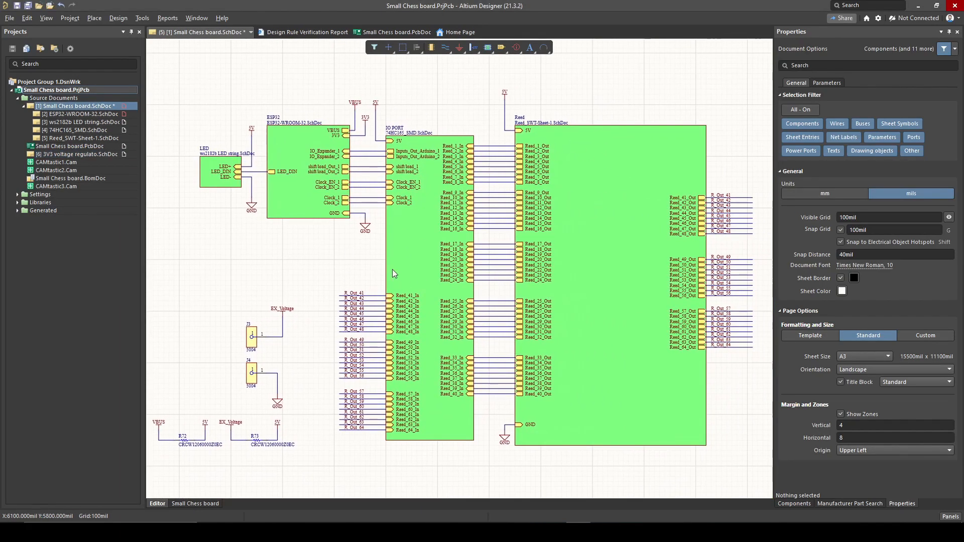
{"action": "scroll", "coordinate": [370, 108], "scroll_direction": "up", "scroll_amount": 2, "text": "ctrl"}
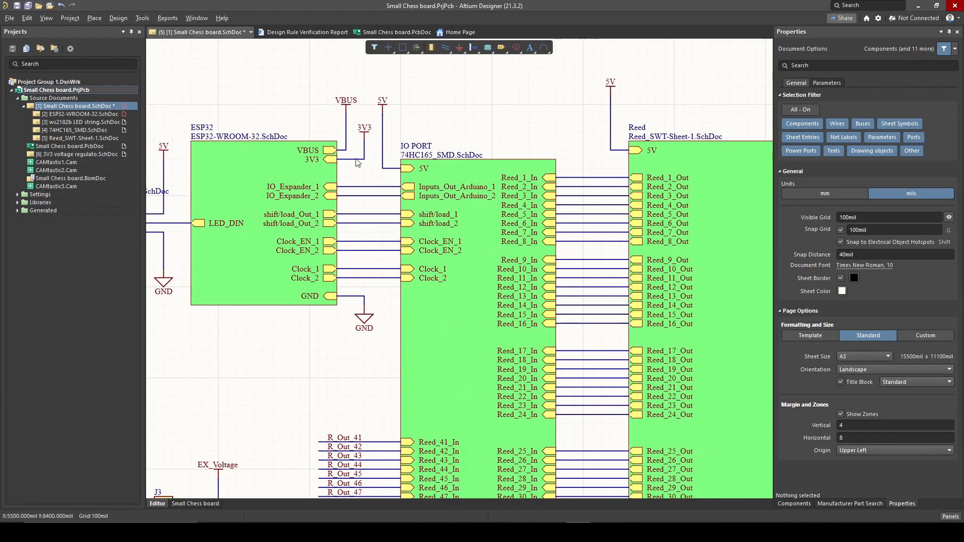
{"action": "scroll", "coordinate": [358, 163], "scroll_direction": "down", "scroll_amount": 2, "text": "ctrl"}
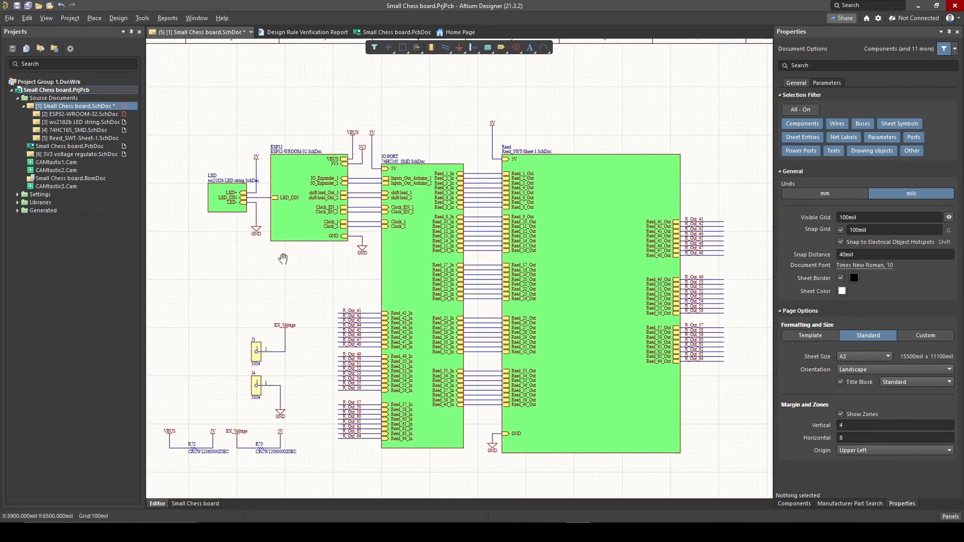
{"action": "right_click_drag", "start_coordinate": [279, 254], "coordinate": [419, 232]}
{"action": "right_click", "coordinate": [323, 269]}
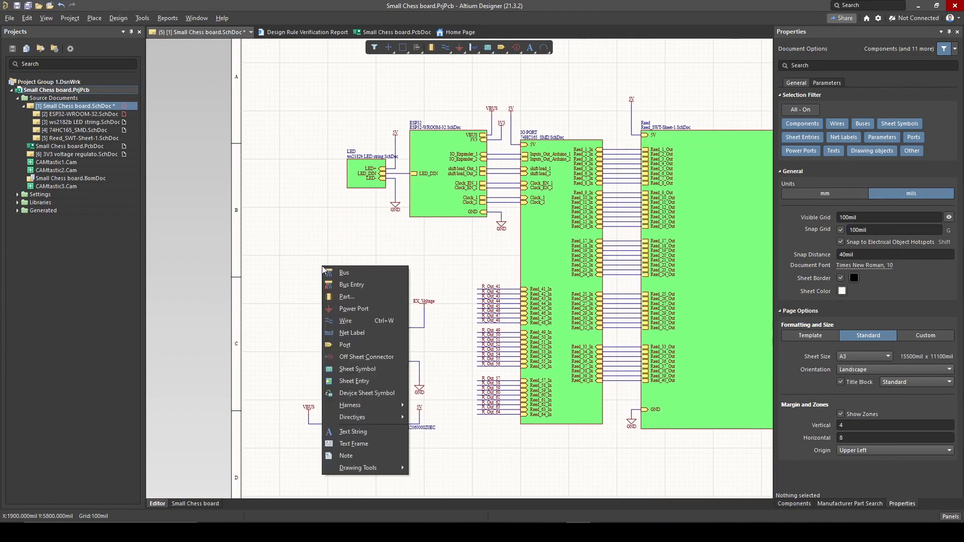
{"action": "left_click", "coordinate": [369, 370]}
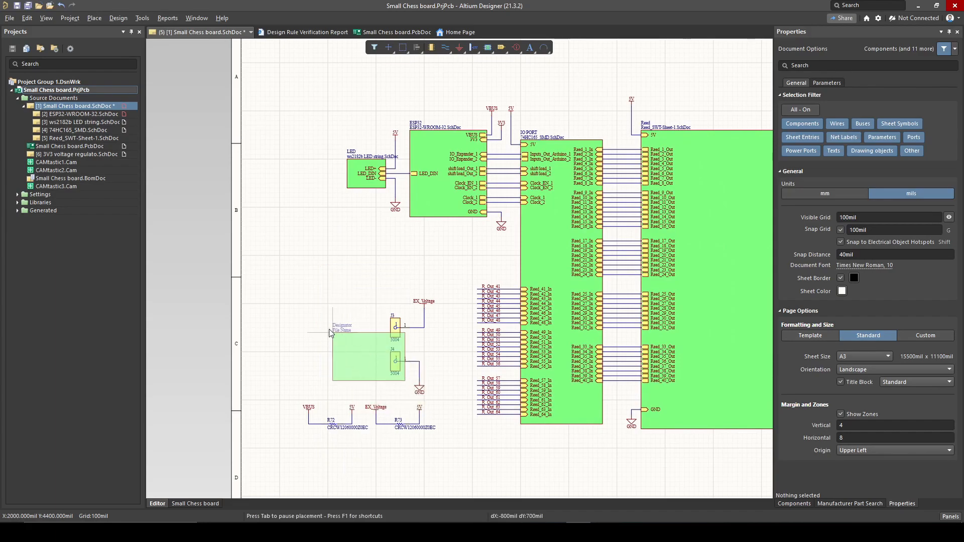
{"action": "left_click", "coordinate": [291, 222]}
{"action": "left_click", "coordinate": [366, 271]}
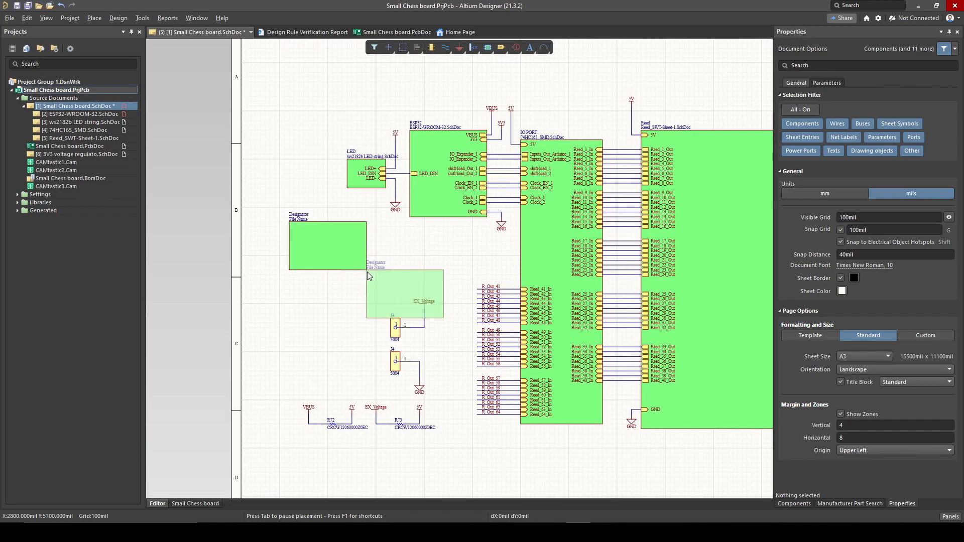
{"action": "right_click", "coordinate": [367, 272]}
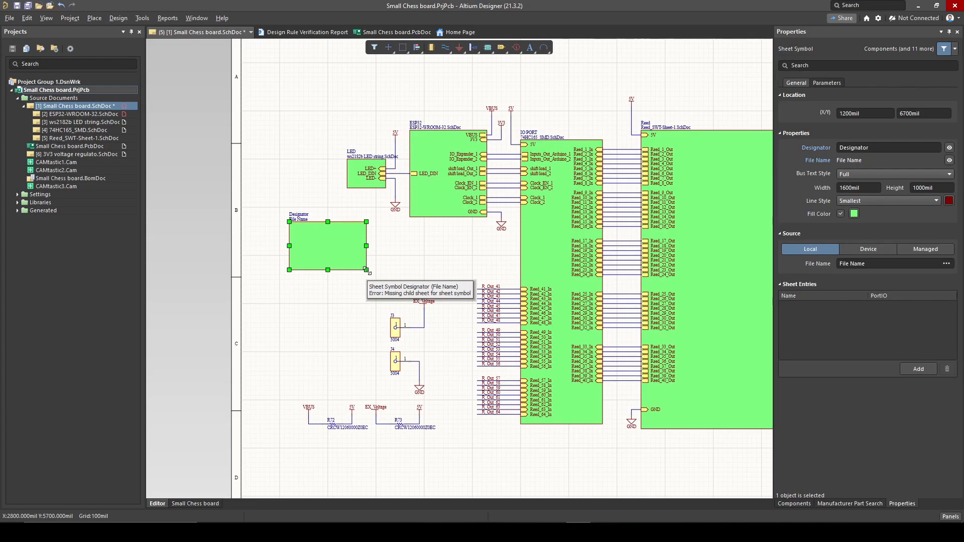
Step: Compare the existing sheet symbols with the ESP32-WROOM-32 child sheet and return to the Small Chess board schematic
{"action": "scroll", "coordinate": [423, 126], "scroll_direction": "up", "scroll_amount": 2, "text": "ctrl"}
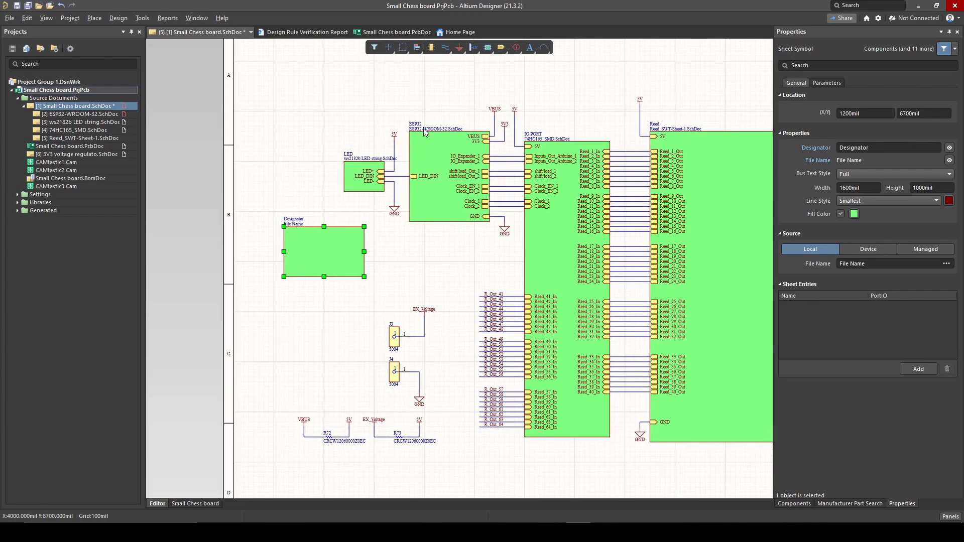
{"action": "left_click", "coordinate": [79, 114]}
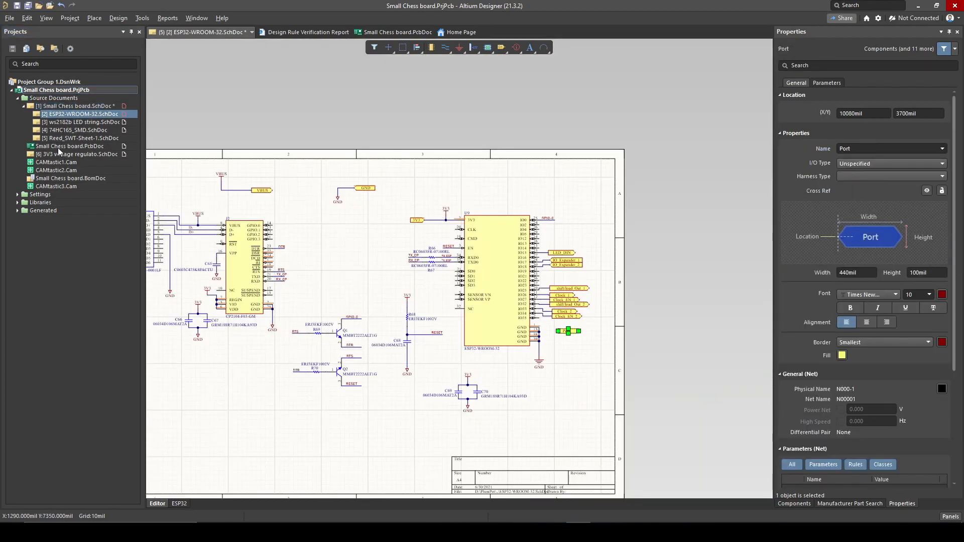
{"action": "left_click", "coordinate": [59, 107]}
{"action": "right_click_drag", "start_coordinate": [600, 273], "coordinate": [515, 273]}
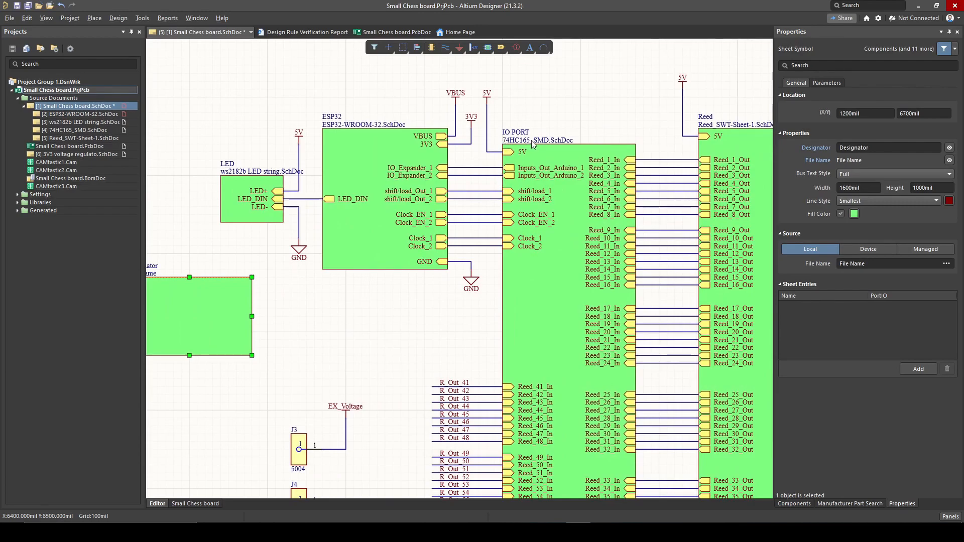
{"action": "scroll", "coordinate": [302, 280], "scroll_direction": "down", "scroll_amount": 2, "text": "ctrl"}
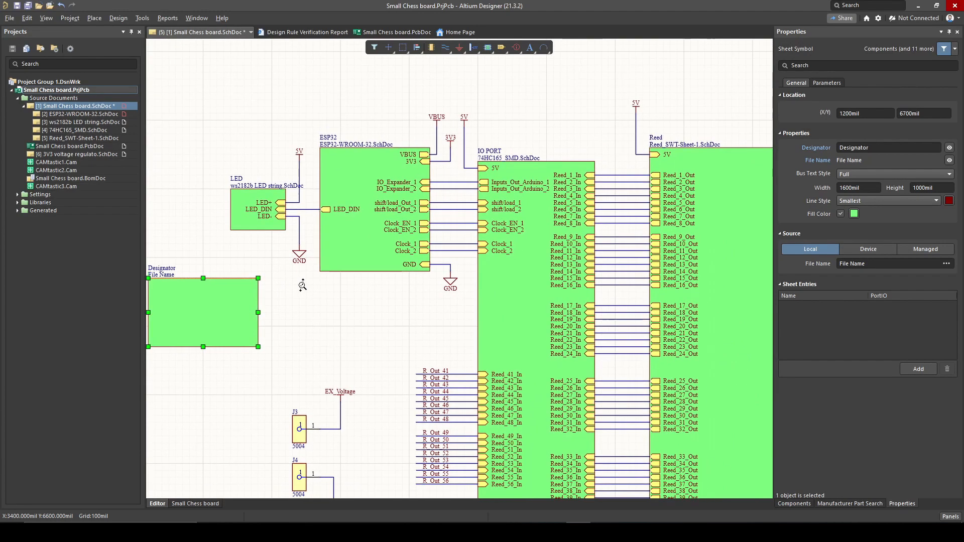
{"action": "right_click_drag", "start_coordinate": [311, 292], "coordinate": [472, 288]}
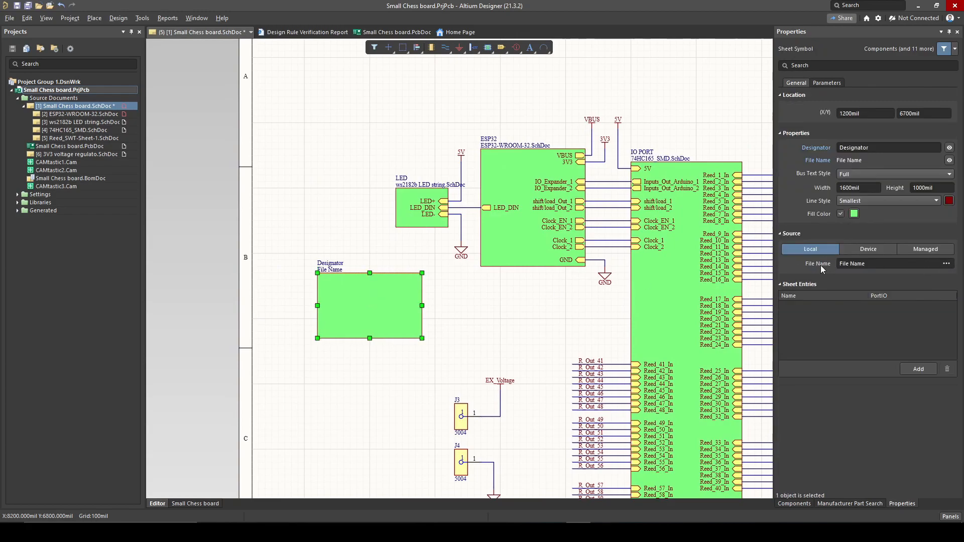
Step: Link the new sheet symbol to the 3V3 voltage regulato.SchDoc document
{"action": "left_click", "coordinate": [946, 264]}
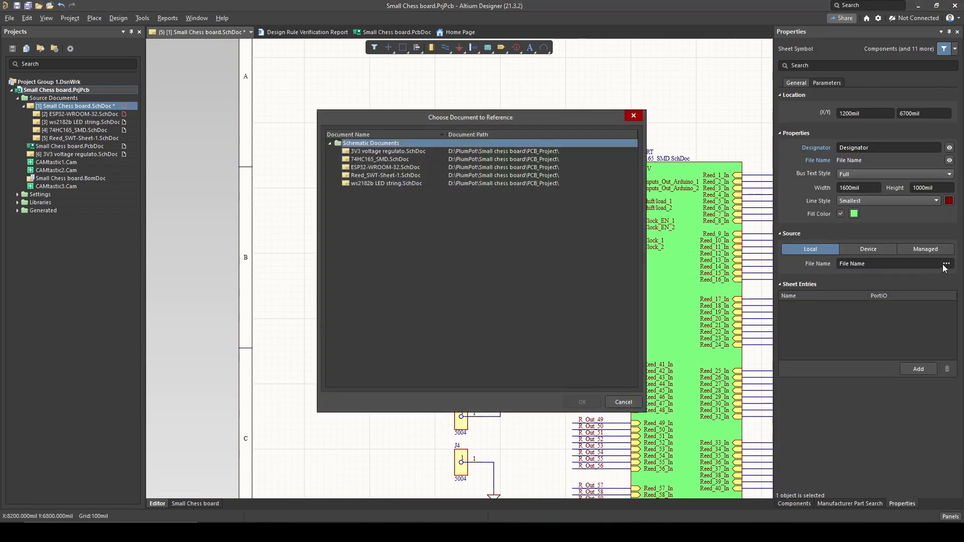
{"action": "left_click", "coordinate": [394, 151]}
{"action": "left_click", "coordinate": [581, 402]}
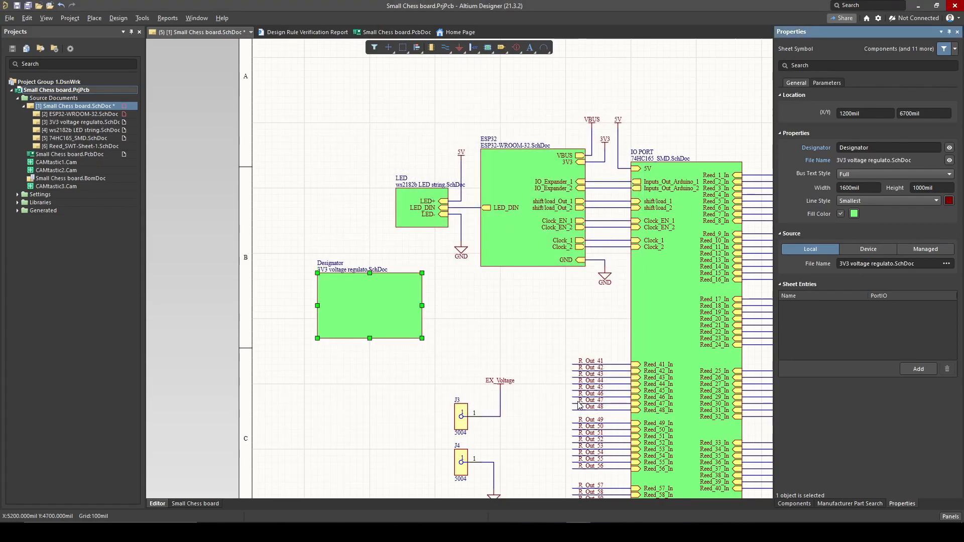
Step: Check the linked regulator sheet under the main schematic in the project hierarchy and open 3V3 voltage regulato.SchDoc
{"action": "double_click", "coordinate": [117, 122]}
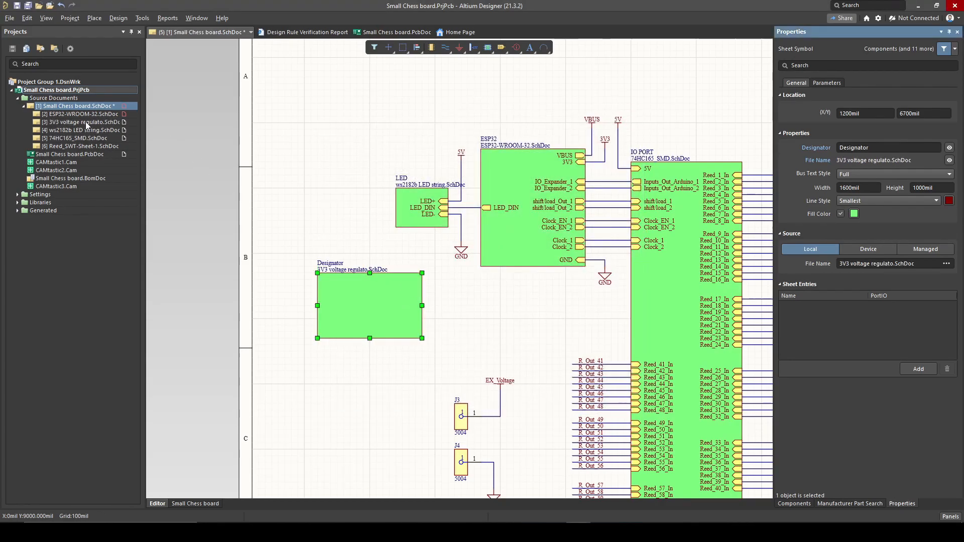
{"action": "double_click", "coordinate": [75, 106]}
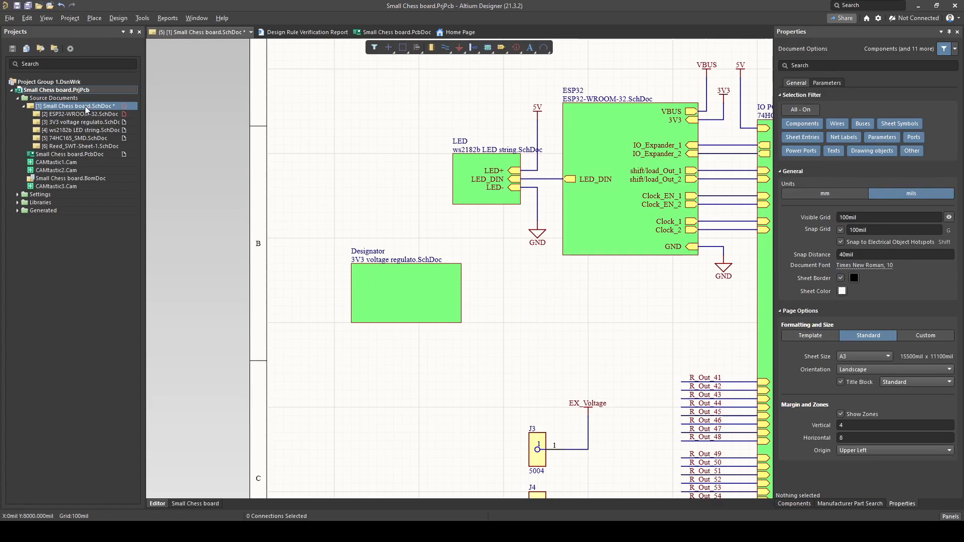
{"action": "scroll", "coordinate": [372, 248], "scroll_direction": "down", "scroll_amount": 1, "text": "ctrl"}
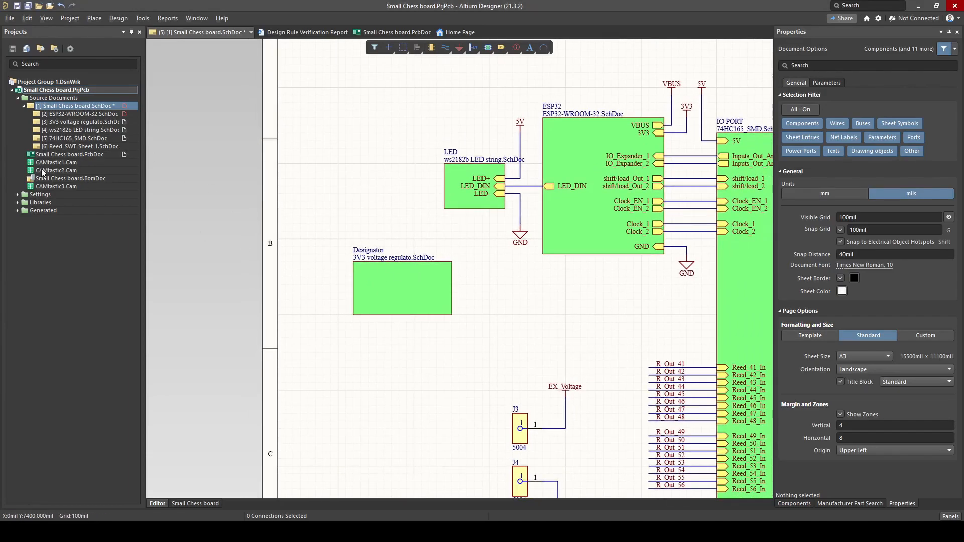
{"action": "left_click", "coordinate": [395, 291]}
{"action": "double_click", "coordinate": [82, 122]}
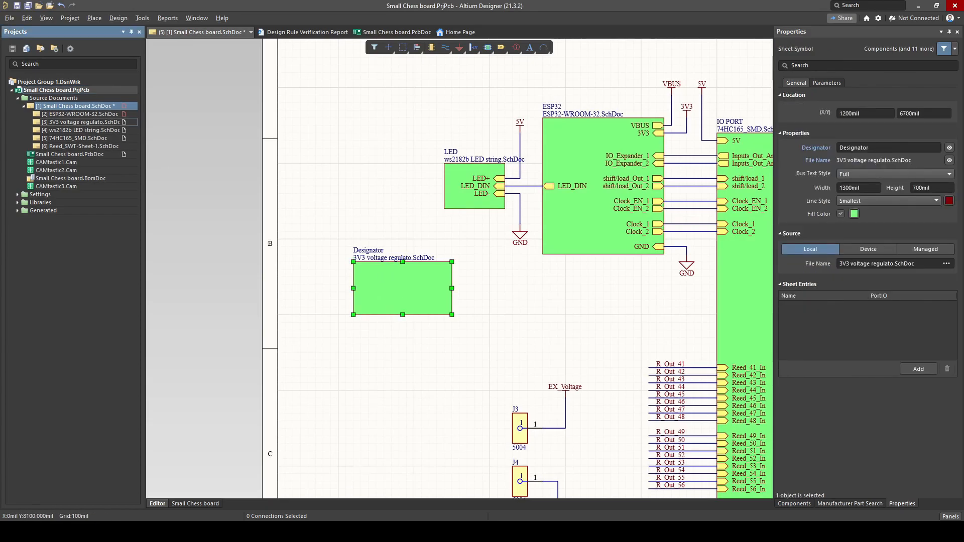
{"action": "scroll", "coordinate": [254, 329], "scroll_direction": "up", "scroll_amount": 2, "text": "ctrl"}
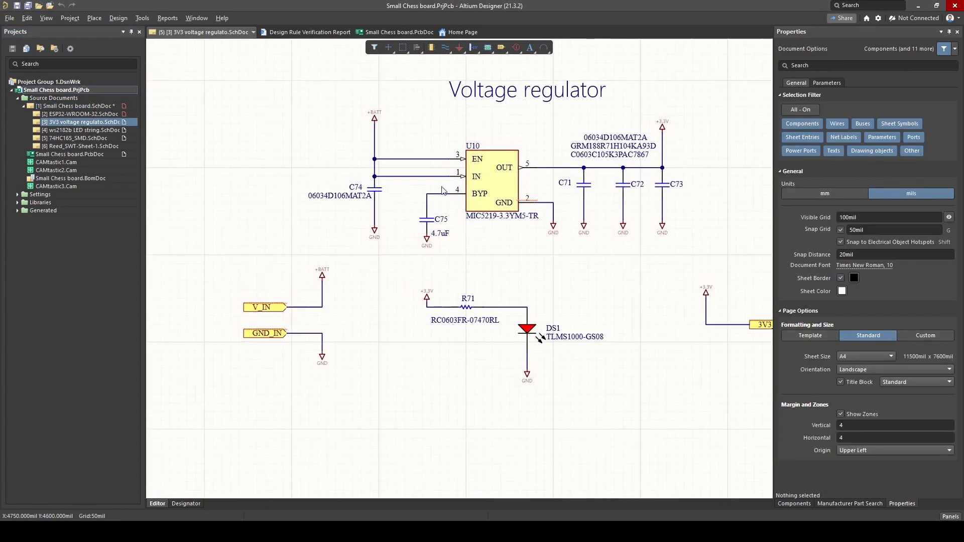
Step: Examine the V_IN, GND_IN and 3V3_OUT ports on the voltage regulator sheet
{"action": "left_click", "coordinate": [267, 311]}
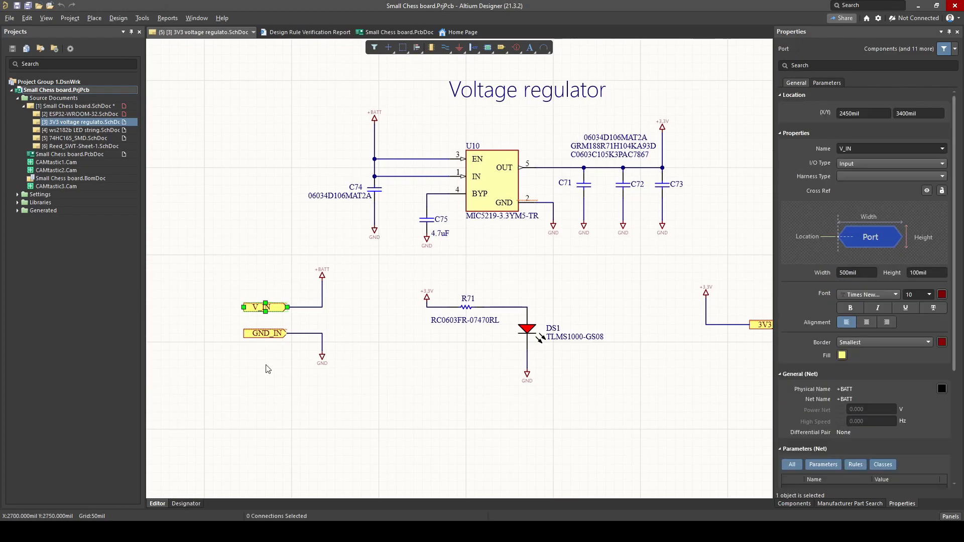
{"action": "left_click", "coordinate": [261, 341]}
{"action": "right_click_drag", "start_coordinate": [539, 384], "coordinate": [430, 375]}
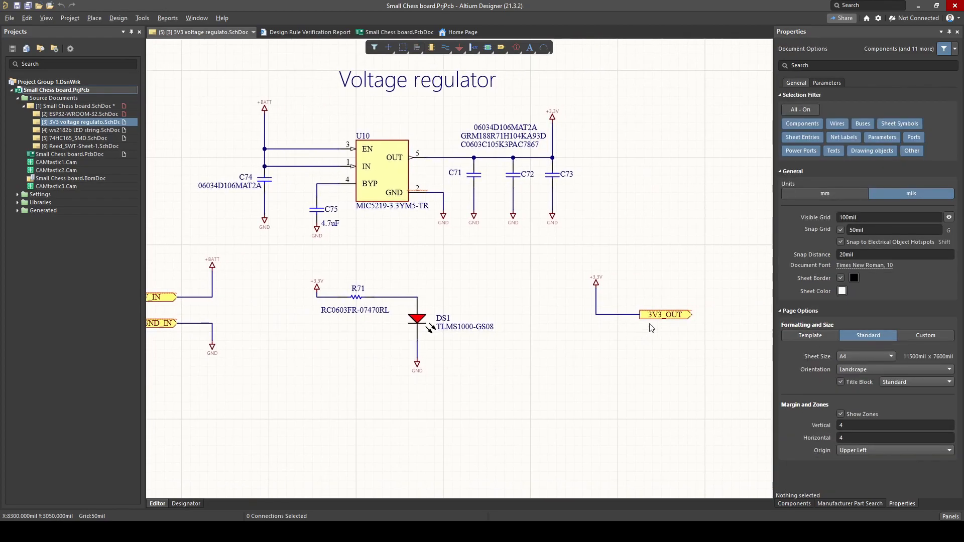
{"action": "scroll", "coordinate": [661, 316], "scroll_direction": "up", "scroll_amount": 2, "text": "ctrl"}
{"action": "right_click_drag", "start_coordinate": [549, 367], "coordinate": [703, 332]}
{"action": "right_click_drag", "start_coordinate": [321, 346], "coordinate": [603, 329]}
{"action": "right_click_drag", "start_coordinate": [238, 333], "coordinate": [623, 337]}
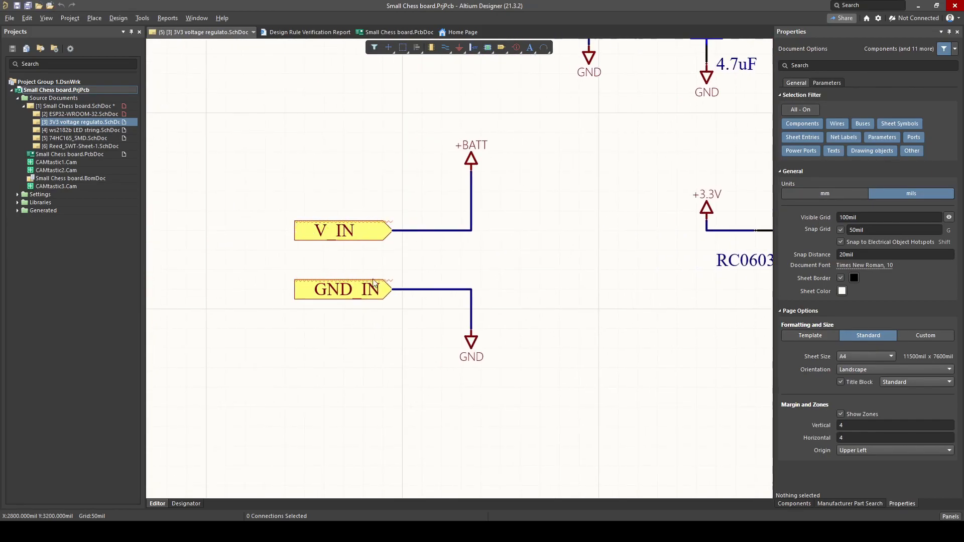
{"action": "scroll", "coordinate": [407, 264], "scroll_direction": "down", "scroll_amount": 1, "text": "ctrl"}
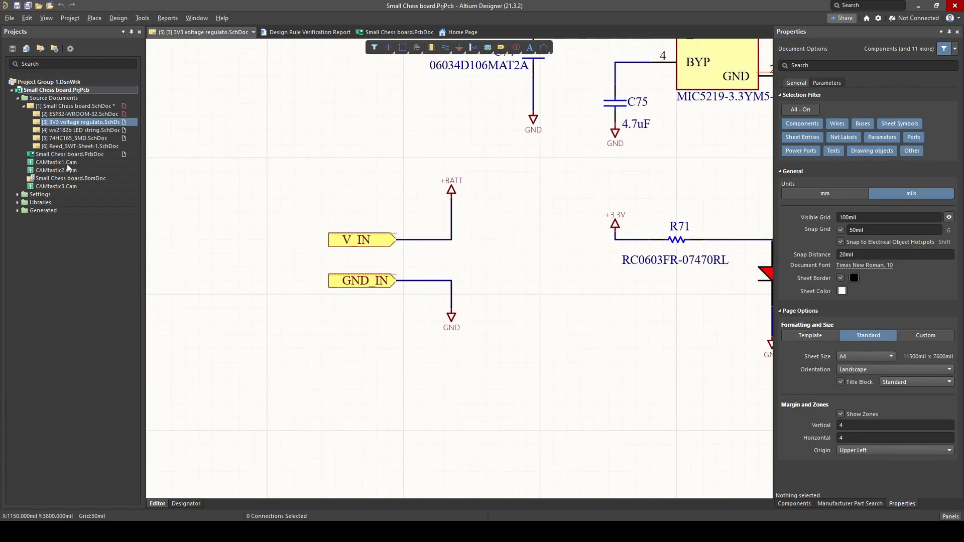
Step: On the main schematic, synchronize the regulator symbol with its sheet's ports, adding V_IN as a sheet entry on the symbol's left edge
{"action": "left_click", "coordinate": [70, 107]}
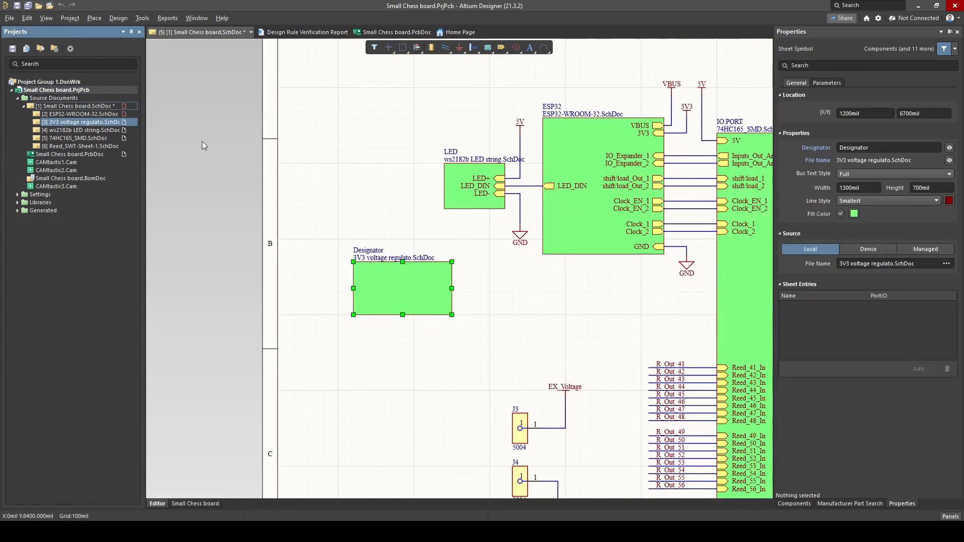
{"action": "right_click", "coordinate": [411, 284]}
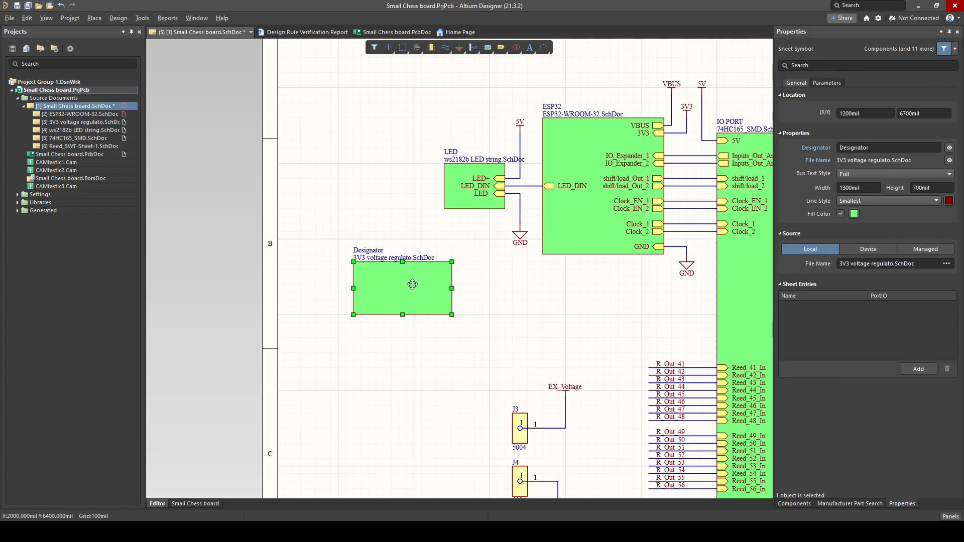
{"action": "mouse_move", "coordinate": [478, 354]}
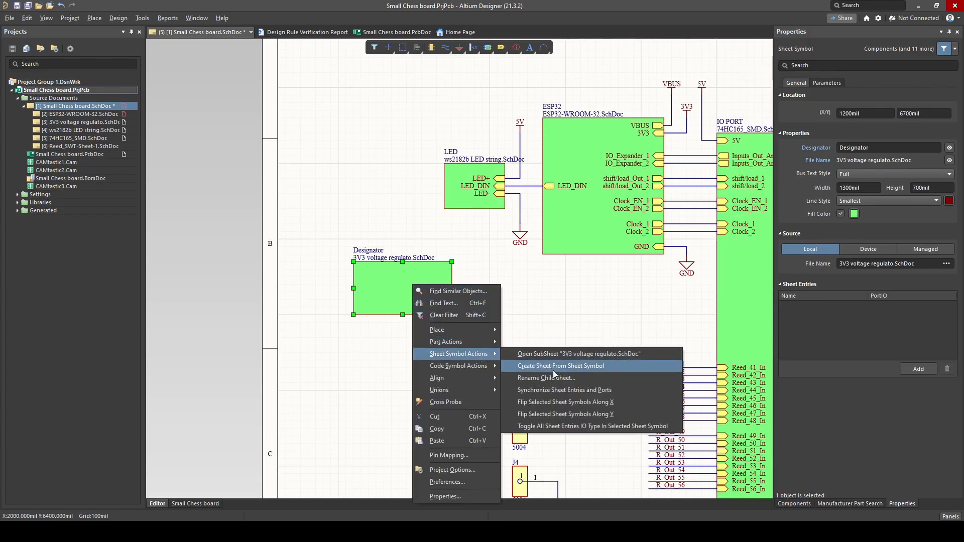
{"action": "left_click", "coordinate": [571, 391]}
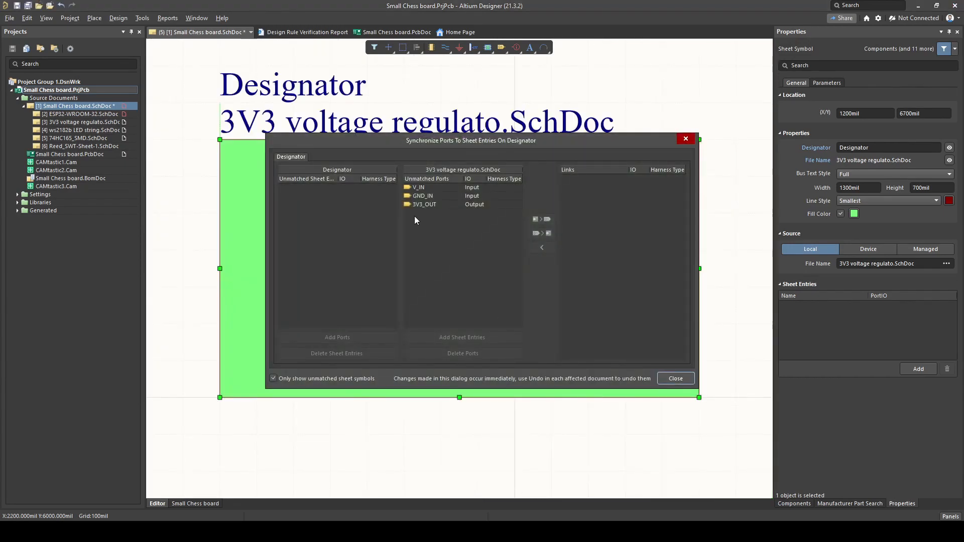
{"action": "left_click", "coordinate": [420, 189]}
{"action": "left_click", "coordinate": [460, 339]}
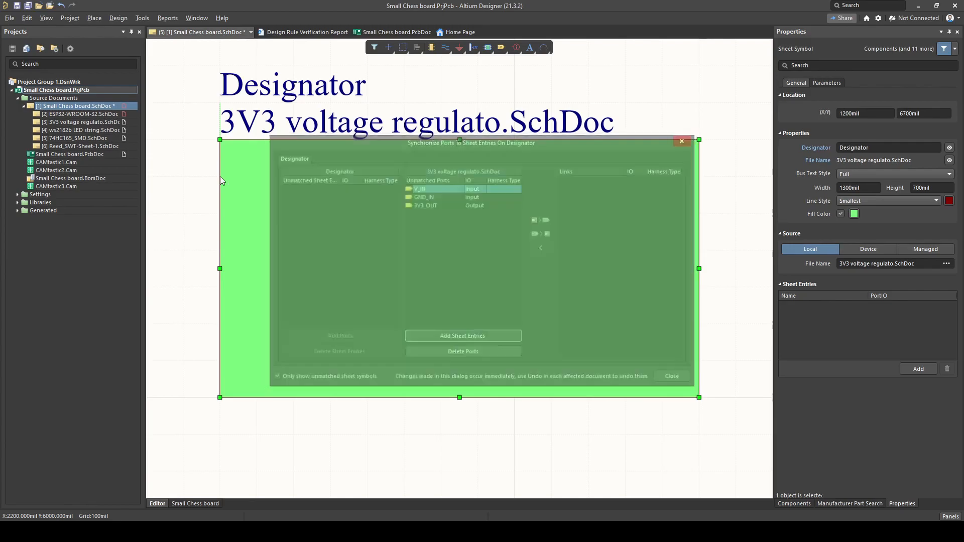
{"action": "left_click", "coordinate": [239, 211]}
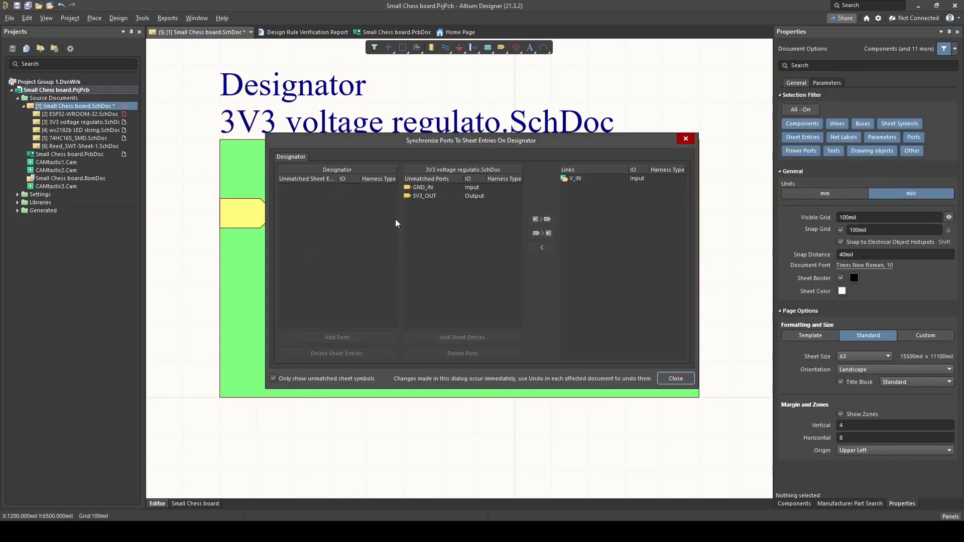
Step: Add sheet entries for GND_IN below V_IN and for 3V3_OUT on the symbol's right edge, and finish the synchronization
{"action": "left_click", "coordinate": [421, 188]}
{"action": "left_click", "coordinate": [460, 338]}
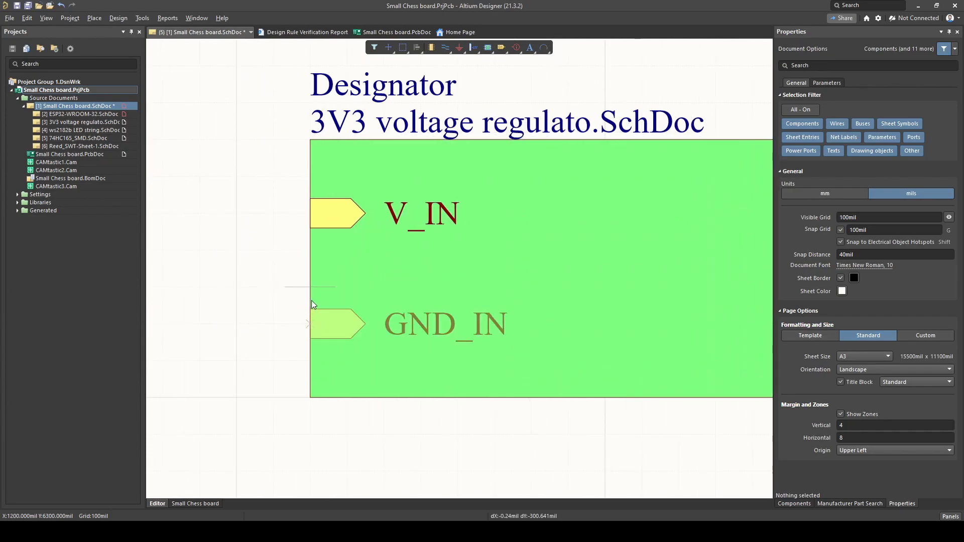
{"action": "left_click", "coordinate": [312, 322]}
{"action": "left_click", "coordinate": [448, 187]}
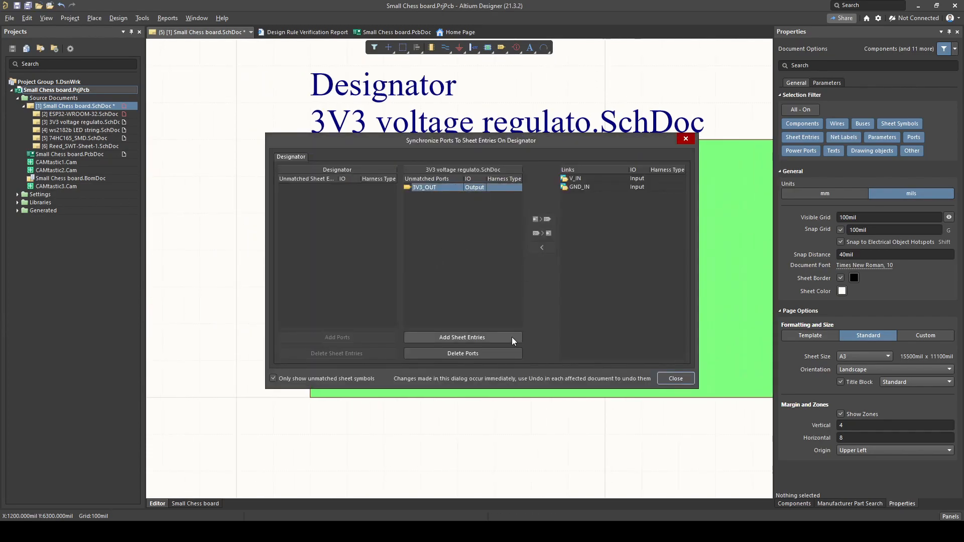
{"action": "left_click", "coordinate": [461, 338]}
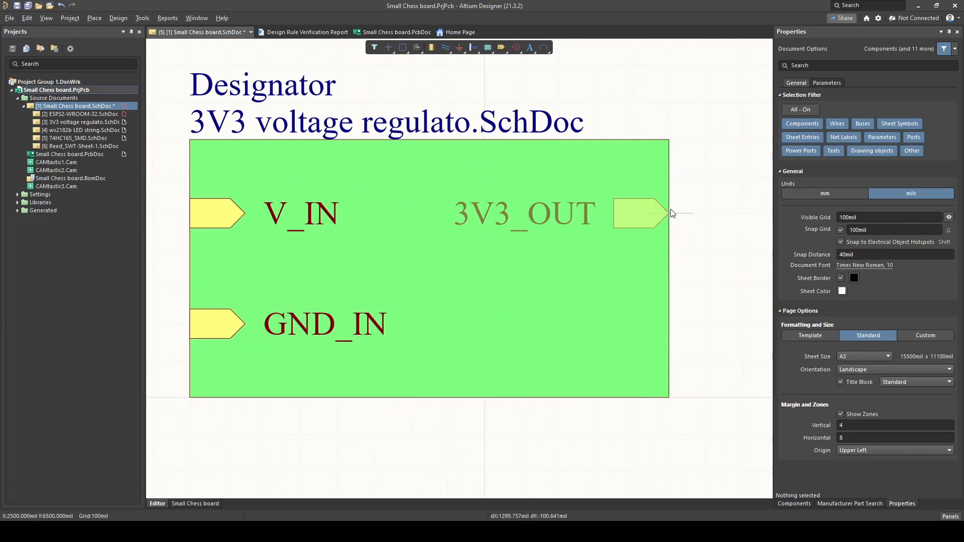
{"action": "left_click", "coordinate": [663, 213]}
{"action": "left_click", "coordinate": [680, 382]}
Step: Move the V_IN entry 100 mil down towards GND_IN and lower the 3V3_OUT entry to line up with V_IN
{"action": "scroll", "coordinate": [467, 264], "scroll_direction": "down", "scroll_amount": 2, "text": "ctrl"}
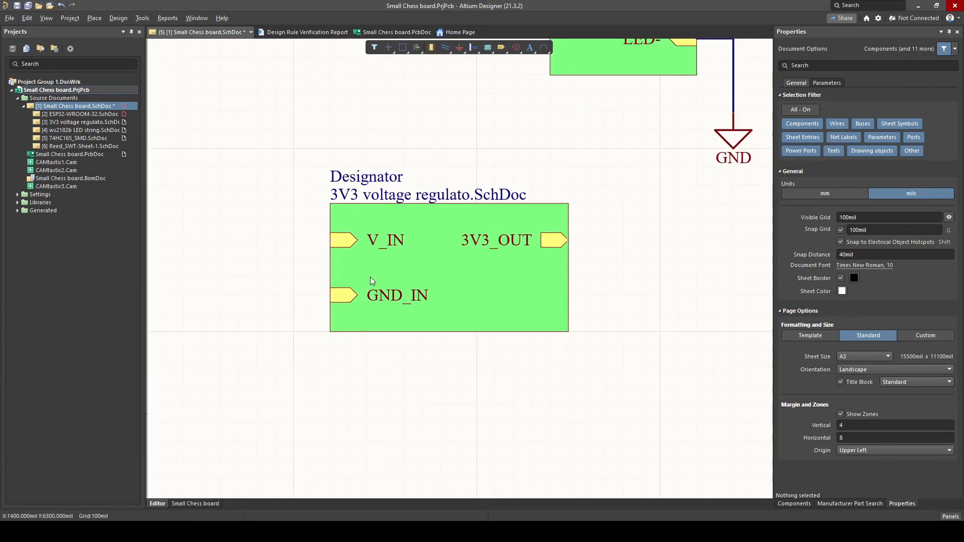
{"action": "mouse_move", "coordinate": [343, 301]}
{"action": "left_mouse_down"}
{"action": "mouse_move", "coordinate": [337, 279]}
{"action": "mouse_move", "coordinate": [354, 248]}
{"action": "mouse_move", "coordinate": [345, 240]}
{"action": "mouse_move", "coordinate": [350, 307]}
{"action": "left_mouse_up"}
{"action": "left_click_drag", "start_coordinate": [344, 246], "coordinate": [346, 264]}
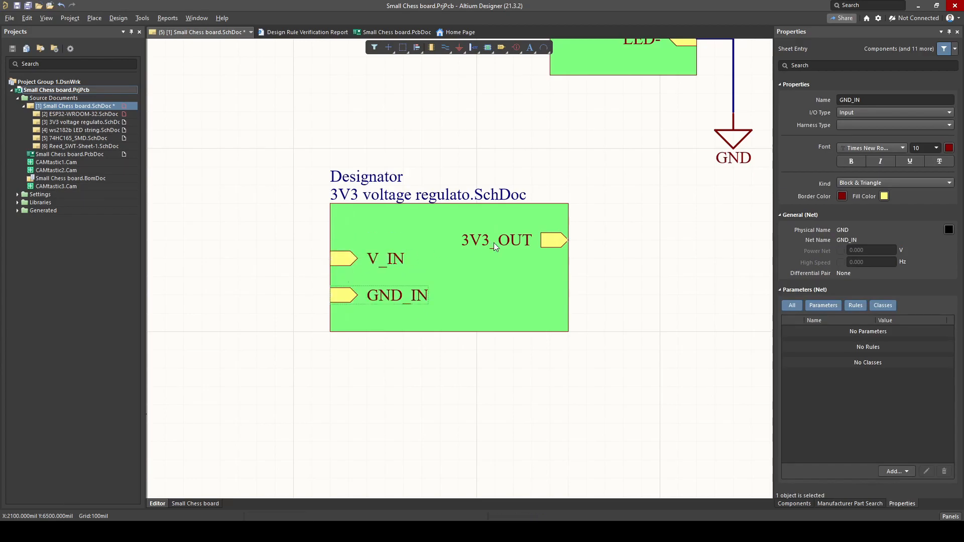
{"action": "left_click_drag", "start_coordinate": [546, 241], "coordinate": [549, 262]}
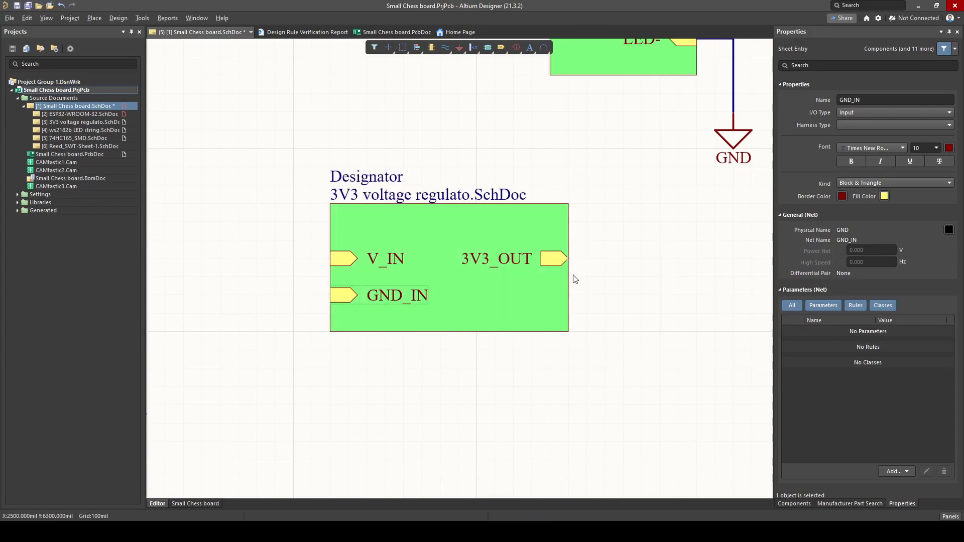
Step: Shrink the regulator sheet symbol to 1100 mil wide and 400 mil high, and move it 300 mil to the right
{"action": "left_click", "coordinate": [567, 206]}
{"action": "left_click", "coordinate": [569, 206]}
{"action": "left_click", "coordinate": [558, 218]}
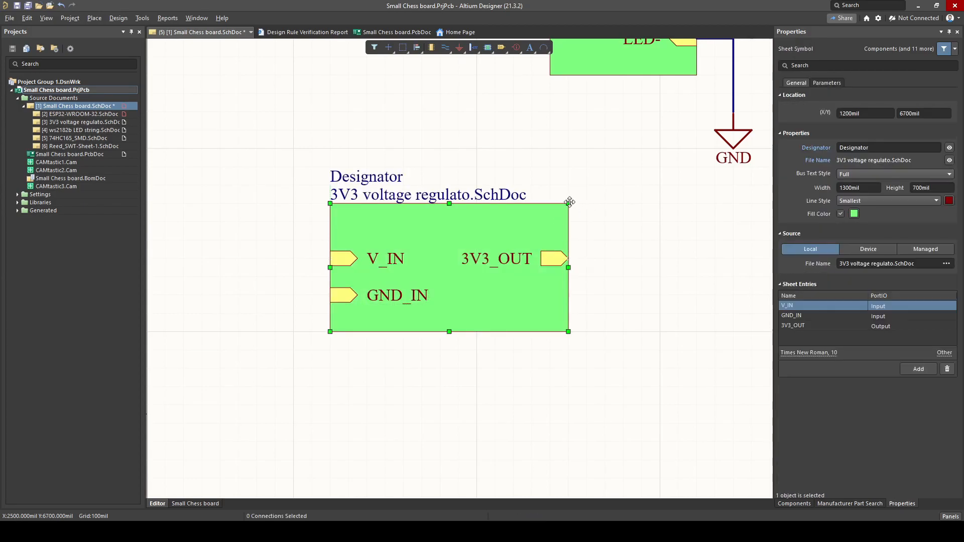
{"action": "left_click_drag", "start_coordinate": [568, 202], "coordinate": [532, 258]}
{"action": "left_click", "coordinate": [504, 348]}
{"action": "scroll", "coordinate": [511, 264], "scroll_direction": "down", "scroll_amount": 2, "text": "ctrl"}
{"action": "right_click_drag", "start_coordinate": [511, 264], "coordinate": [467, 260]}
{"action": "mouse_move", "coordinate": [443, 281]}
{"action": "left_mouse_down"}
{"action": "mouse_move", "coordinate": [524, 271]}
{"action": "mouse_move", "coordinate": [477, 280]}
{"action": "left_mouse_up"}
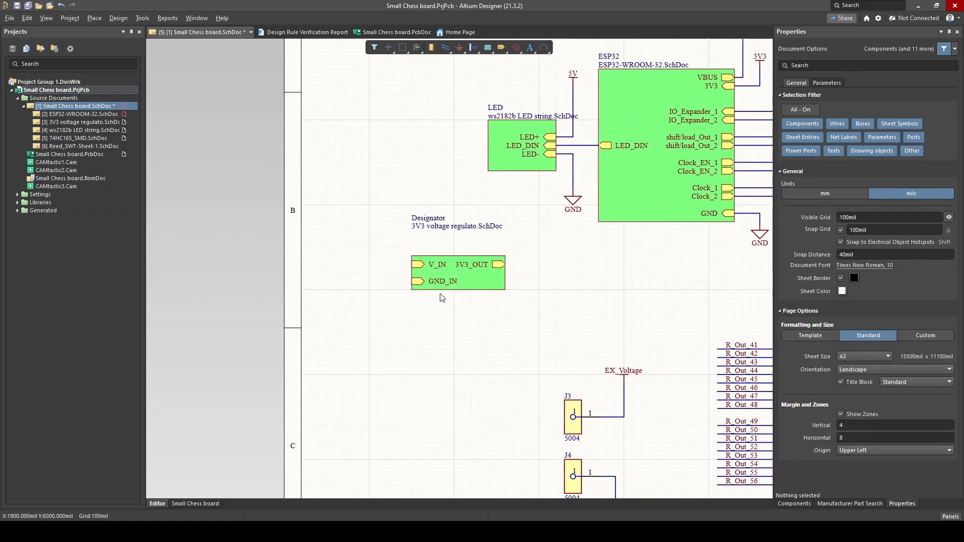
Step: Check the V_IN and GND_IN ports on the 3V3 voltage regulator sheet and return to the main schematic
{"action": "double_click", "coordinate": [83, 123]}
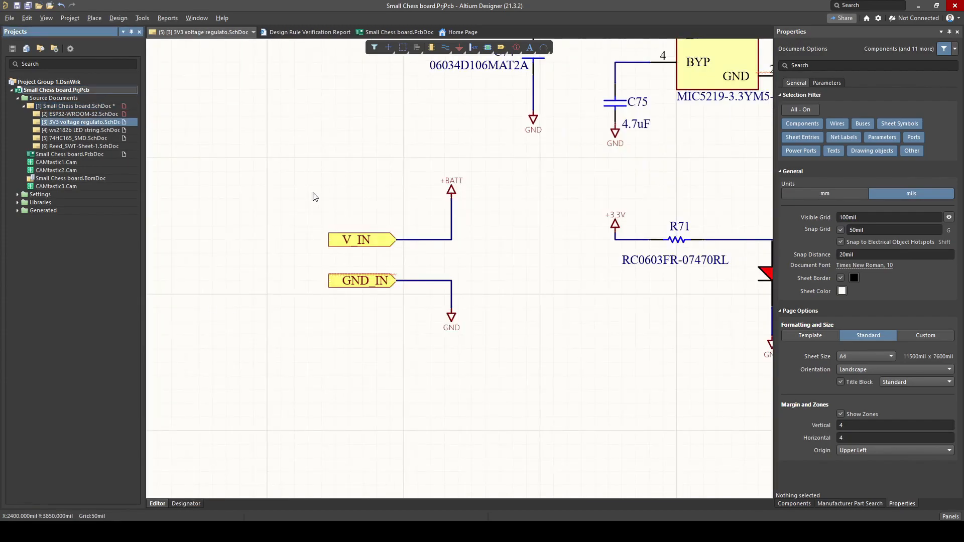
{"action": "left_click", "coordinate": [82, 115]}
{"action": "left_click", "coordinate": [82, 106]}
Step: Place a copy of the LED symbol's 5V power port to the upper left of the regulator symbol's V_IN entry
{"action": "middle_click_drag", "start_coordinate": [440, 269], "coordinate": [411, 249]}
{"action": "scroll", "coordinate": [423, 248], "scroll_direction": "down", "scroll_amount": 2, "text": "ctrl"}
{"action": "right_click_drag", "start_coordinate": [559, 230], "coordinate": [487, 284]}
{"action": "left_click", "coordinate": [492, 140]}
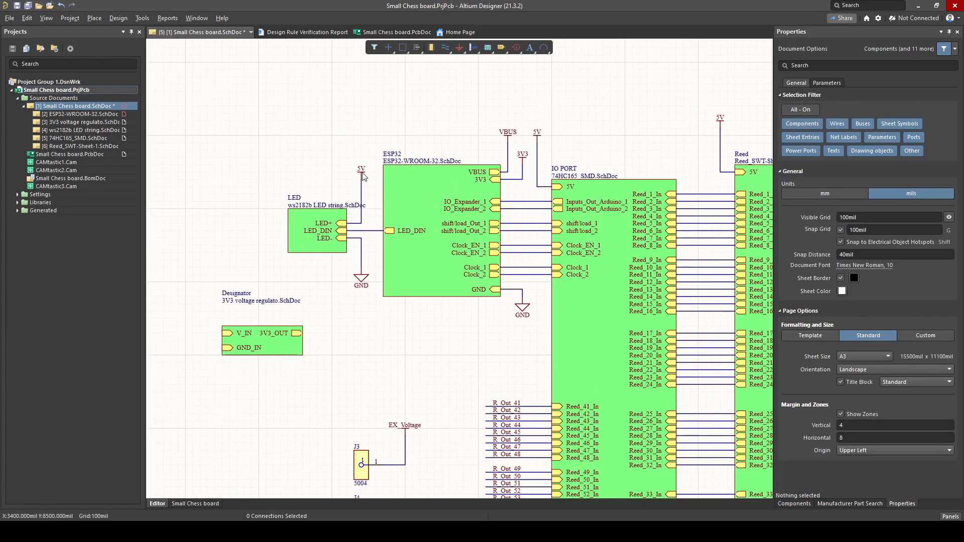
{"action": "left_click", "coordinate": [363, 172]}
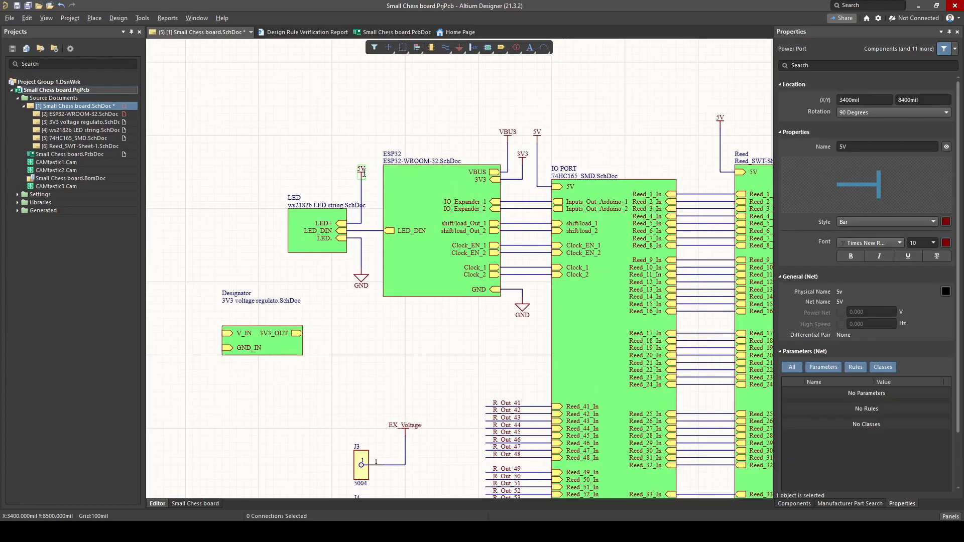
{"action": "scroll", "coordinate": [225, 260], "scroll_direction": "up", "scroll_amount": 3, "text": "ctrl"}
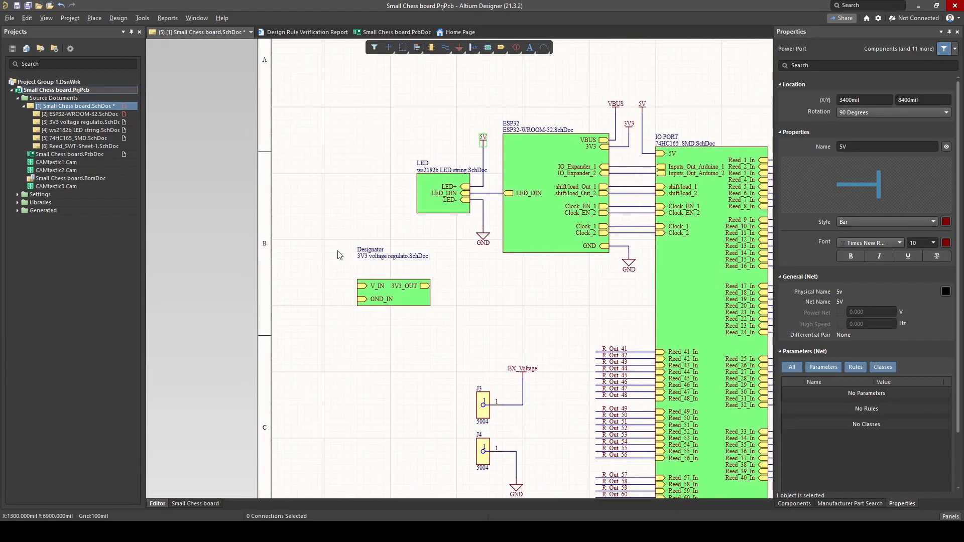
{"action": "left_click", "coordinate": [327, 282]}
Step: Wire the V_IN entry of the regulator symbol to the copied 5V power port
{"action": "key", "text": "w"}
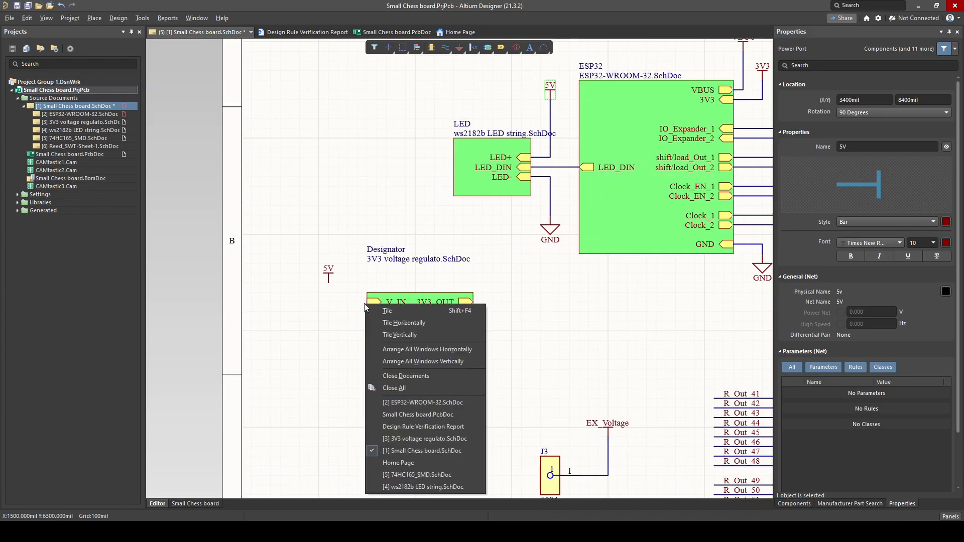
{"action": "left_click", "coordinate": [356, 302]}
{"action": "key", "text": "p"}
{"action": "key", "text": "w"}
{"action": "left_click", "coordinate": [367, 302]}
{"action": "left_click", "coordinate": [328, 283]}
{"action": "right_click", "coordinate": [523, 267]}
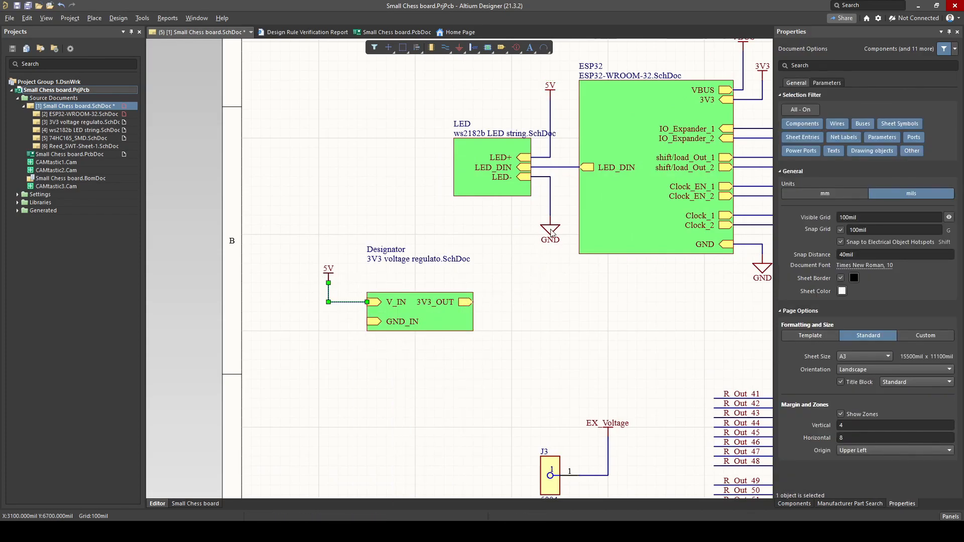
Step: Place a copy of the LED symbol's GND port to the lower left of the regulator symbol and wire it to GND_IN
{"action": "key", "text": "c"}
{"action": "left_click", "coordinate": [524, 249]}
{"action": "left_click", "coordinate": [550, 231]}
{"action": "key", "text": "ctrl+c"}
{"action": "key", "text": "ctrl+v"}
{"action": "left_click", "coordinate": [329, 360]}
{"action": "key", "text": "p"}
{"action": "key", "text": "w"}
{"action": "left_click", "coordinate": [367, 321]}
{"action": "left_click", "coordinate": [329, 360]}
Step: Draw a 500 mil horizontal wire outward from the regulator symbol's 3V3_OUT entry
{"action": "left_click", "coordinate": [470, 303]}
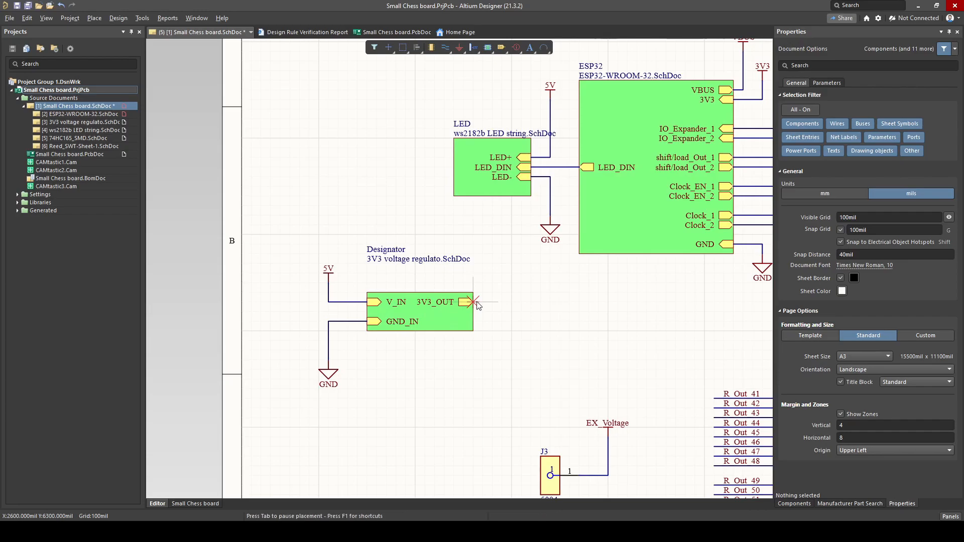
{"action": "left_click", "coordinate": [524, 301]}
{"action": "right_click", "coordinate": [524, 301]}
{"action": "right_click", "coordinate": [551, 284]}
Step: Place a copy of the ESP32 symbol's 3V3 power port just above the free end of the 3V3_OUT wire
{"action": "scroll", "coordinate": [591, 262], "scroll_direction": "down", "scroll_amount": 4, "text": "ctrl"}
{"action": "scroll", "coordinate": [653, 195], "scroll_direction": "up", "scroll_amount": 4, "text": "ctrl"}
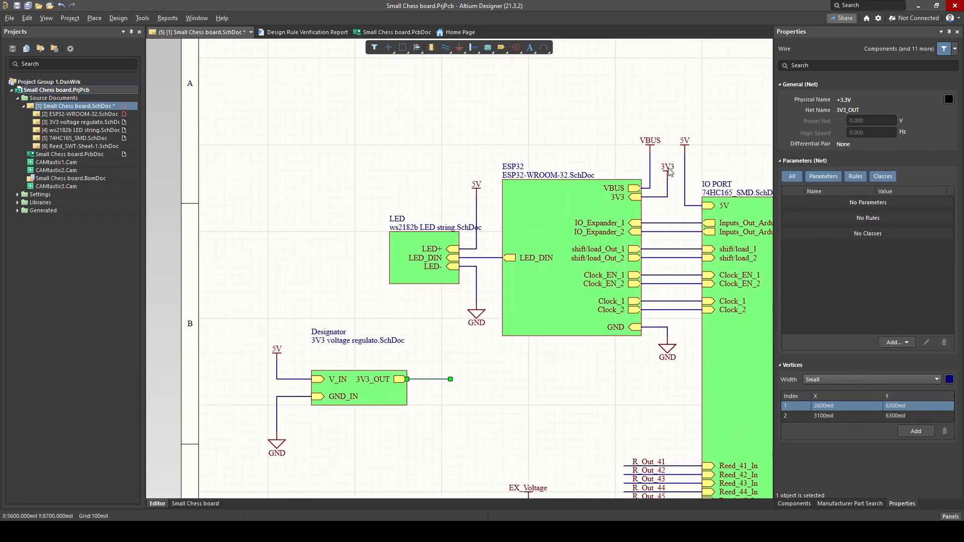
{"action": "left_click", "coordinate": [669, 172]}
{"action": "left_click", "coordinate": [480, 362]}
{"action": "scroll", "coordinate": [471, 364], "scroll_direction": "up", "scroll_amount": 3, "text": "ctrl"}
{"action": "key", "text": "ctrl+v"}
{"action": "left_click", "coordinate": [429, 365]}
Step: Wire the free end of the 3V3_OUT wire up to the 3V3 power port and finish wiring
{"action": "key", "text": "p"}
{"action": "key", "text": "w"}
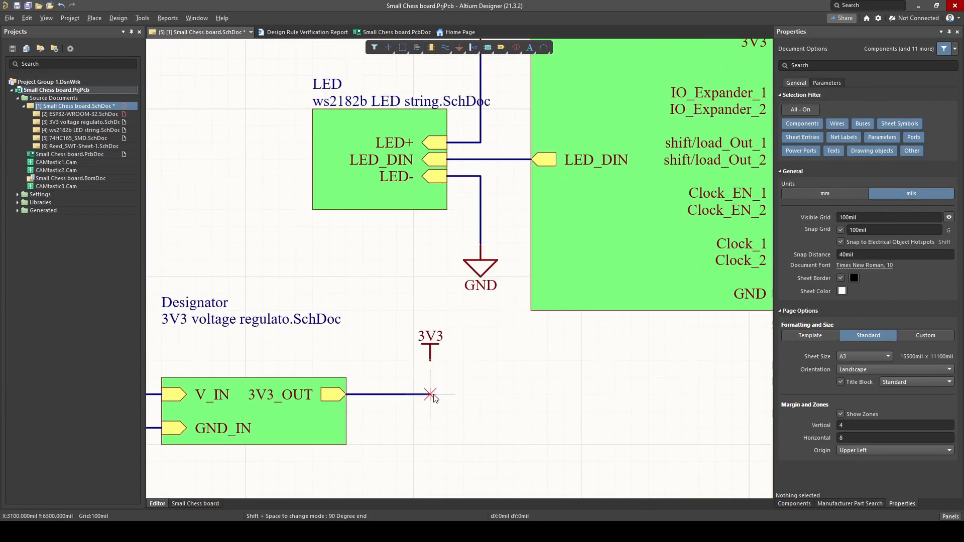
{"action": "left_click", "coordinate": [430, 394]}
{"action": "left_click", "coordinate": [431, 359]}
{"action": "scroll", "coordinate": [335, 300], "scroll_direction": "down", "scroll_amount": 2, "text": "ctrl"}
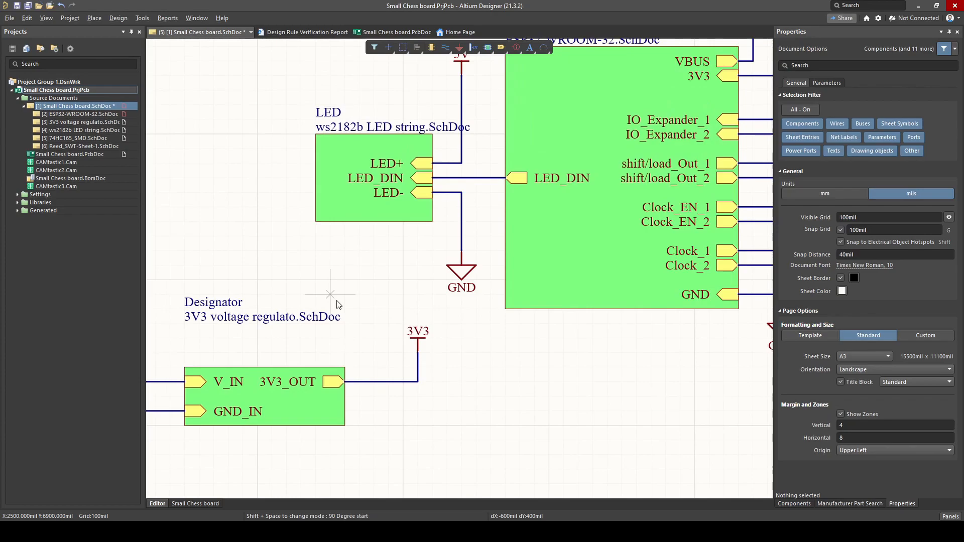
{"action": "right_click_drag", "start_coordinate": [292, 271], "coordinate": [340, 261]}
{"action": "scroll", "coordinate": [337, 267], "scroll_direction": "down", "scroll_amount": 2, "text": "ctrl"}
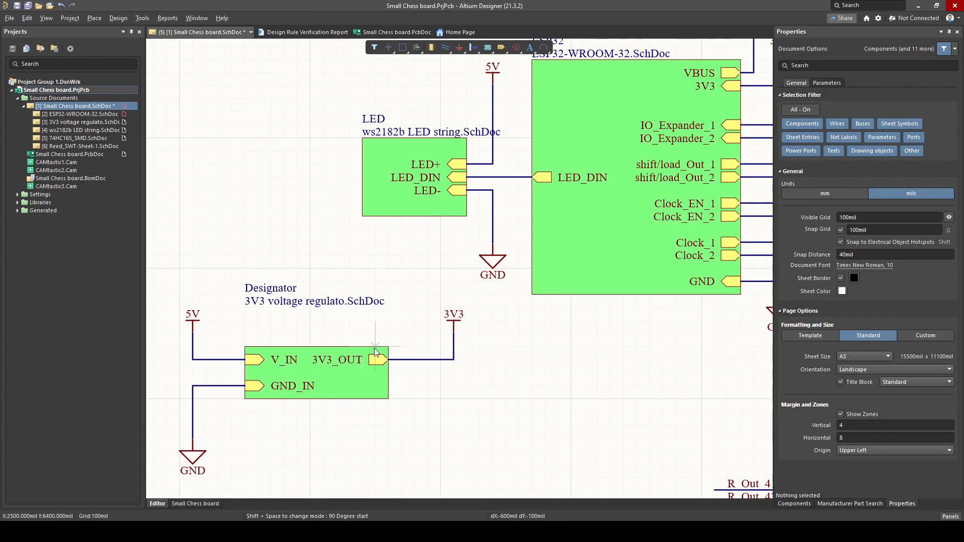
{"action": "key", "text": "Escape"}
Step: Review the sheet symbol actions for the regulator symbol, including opening its subsheet and synchronizing sheet entries and ports
{"action": "left_click", "coordinate": [343, 371]}
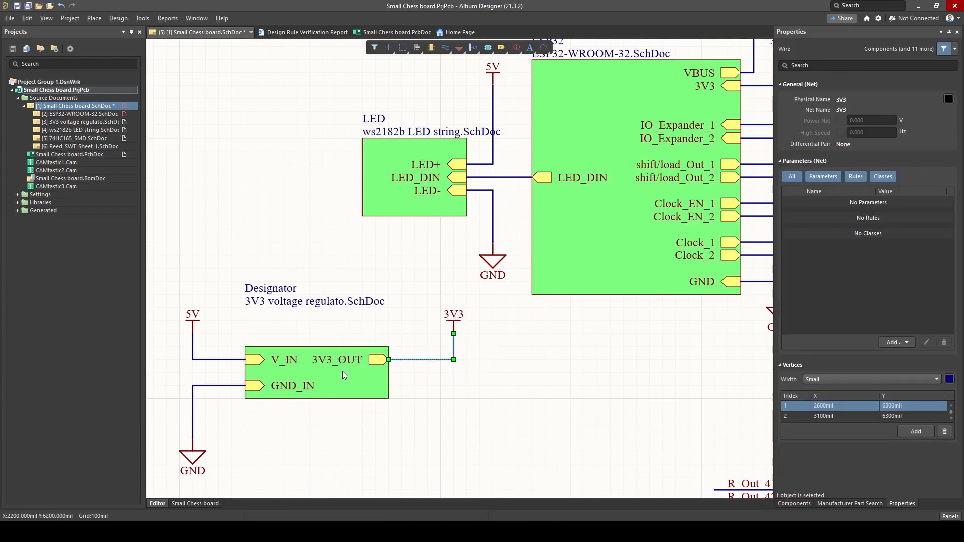
{"action": "right_click", "coordinate": [343, 372]}
{"action": "mouse_move", "coordinate": [397, 222]}
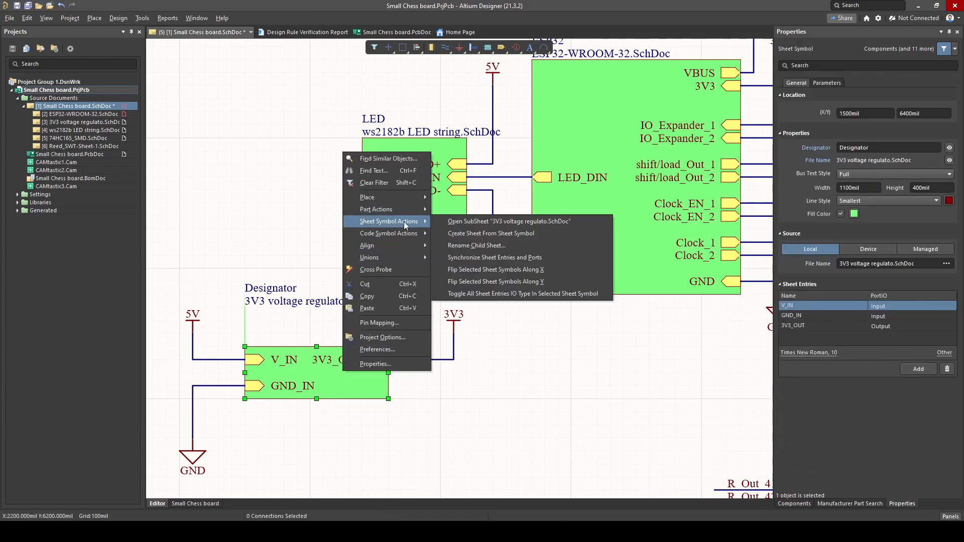
{"action": "left_click", "coordinate": [458, 221]}
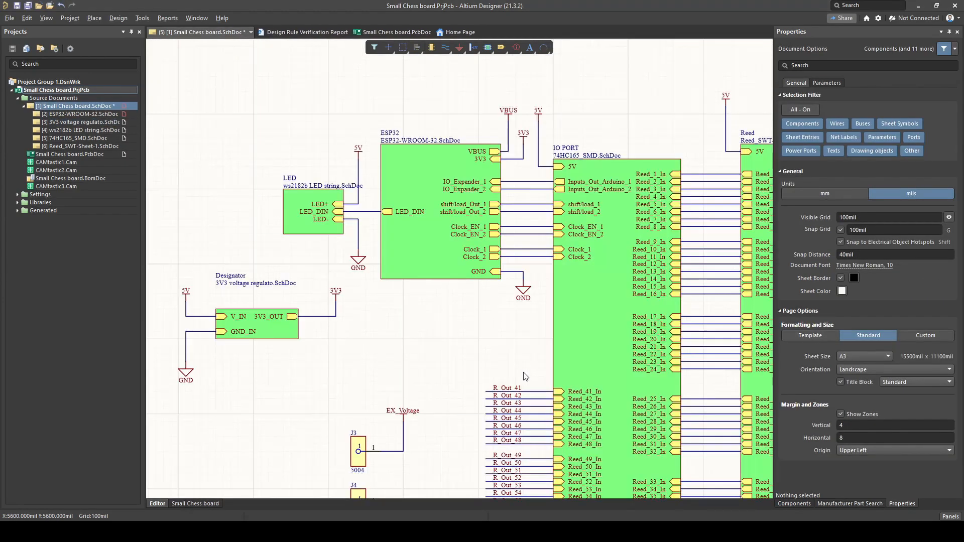
{"action": "scroll", "coordinate": [236, 360], "scroll_direction": "up", "scroll_amount": 1, "text": "ctrl"}
{"action": "right_click_drag", "start_coordinate": [235, 360], "coordinate": [323, 358]}
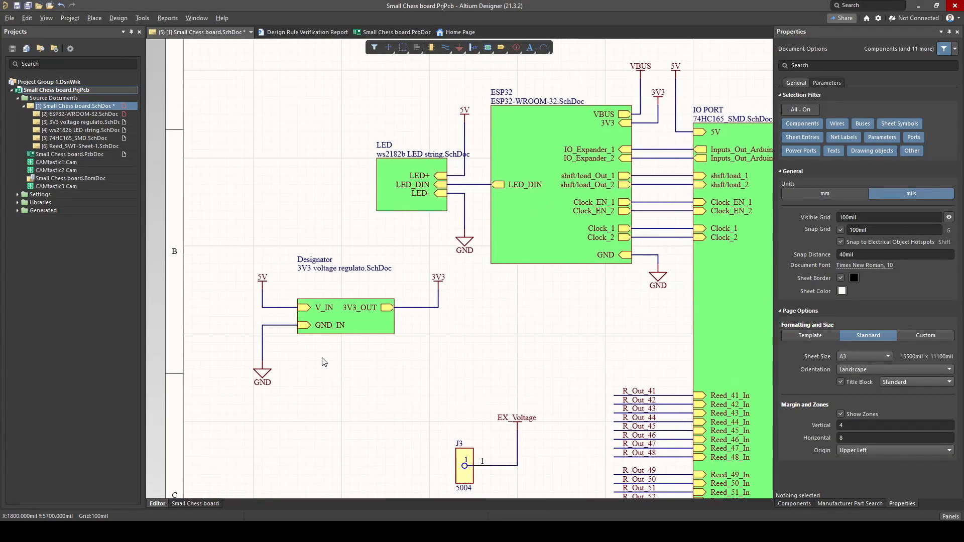
{"action": "key", "text": "p"}
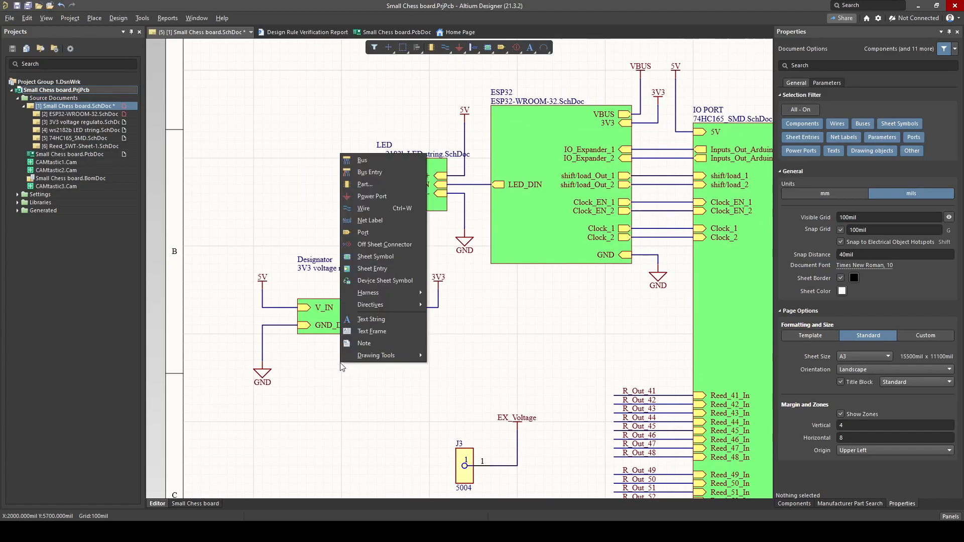
{"action": "left_click", "coordinate": [338, 392]}
{"action": "right_click", "coordinate": [350, 329]}
{"action": "left_click", "coordinate": [355, 329]}
{"action": "right_click", "coordinate": [356, 329]}
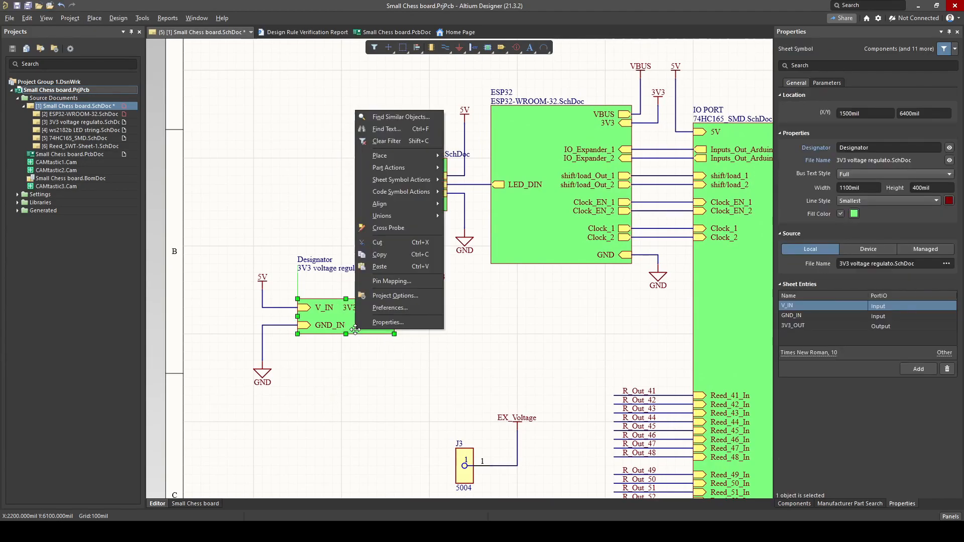
{"action": "mouse_move", "coordinate": [399, 180]}
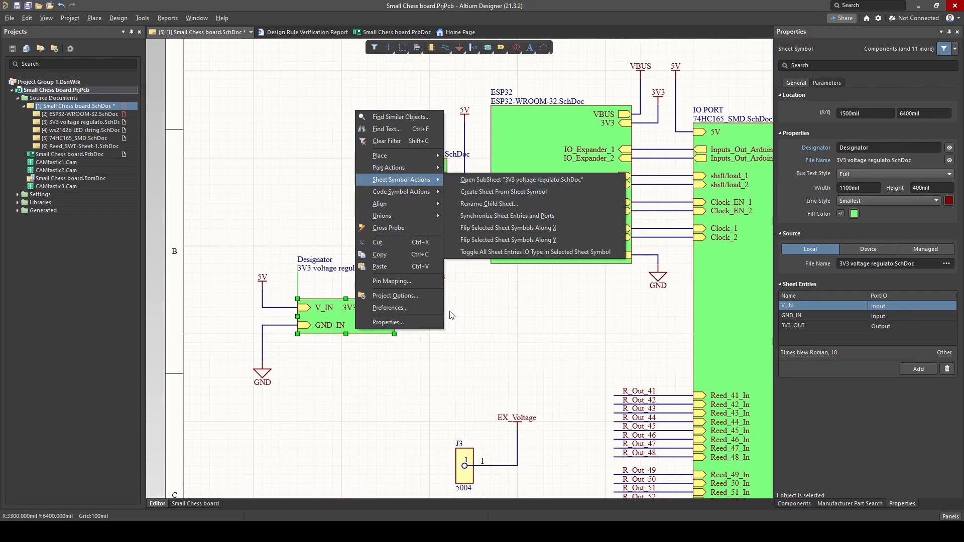
{"action": "left_click", "coordinate": [474, 216]}
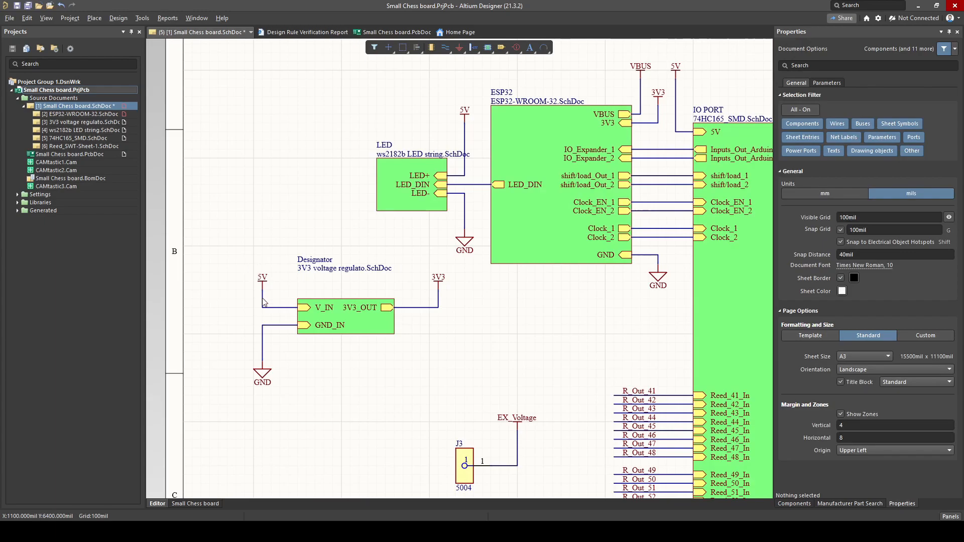
Step: Open the ESP32-WROOM-32 subsheet from its sheet symbol and locate the VBUS port
{"action": "scroll", "coordinate": [516, 304], "scroll_direction": "down", "scroll_amount": 2, "text": "ctrl"}
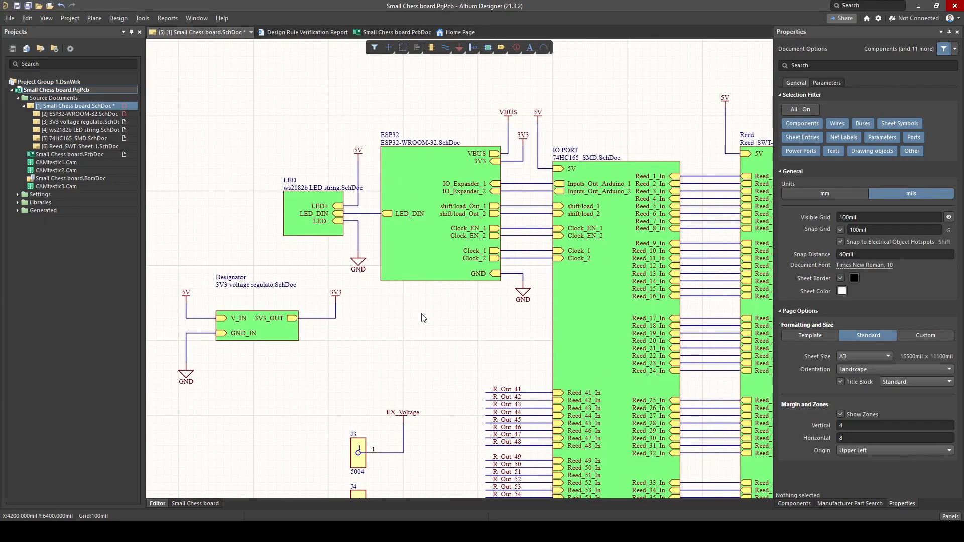
{"action": "scroll", "coordinate": [500, 315], "scroll_direction": "down", "scroll_amount": 2, "text": "ctrl"}
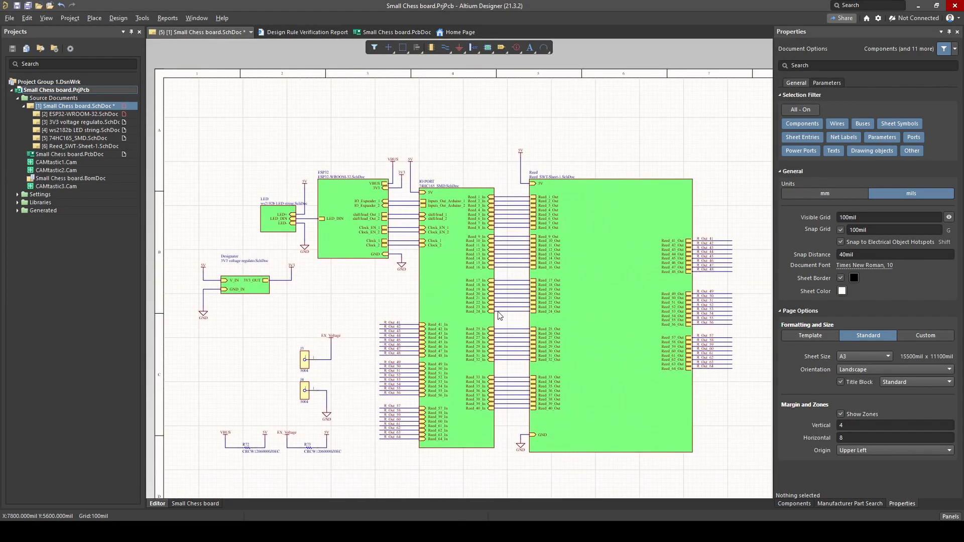
{"action": "scroll", "coordinate": [341, 196], "scroll_direction": "up", "scroll_amount": 5, "text": "ctrl"}
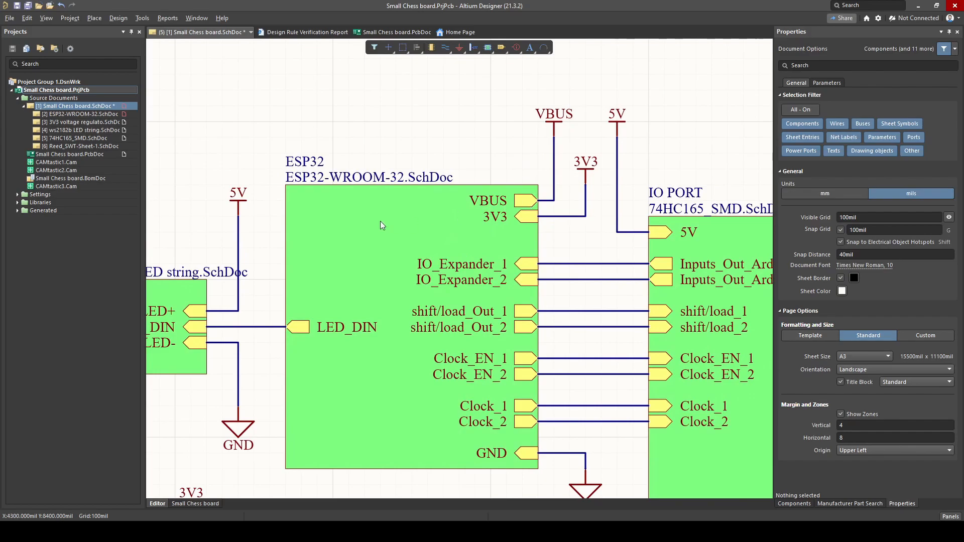
{"action": "right_click", "coordinate": [380, 221]}
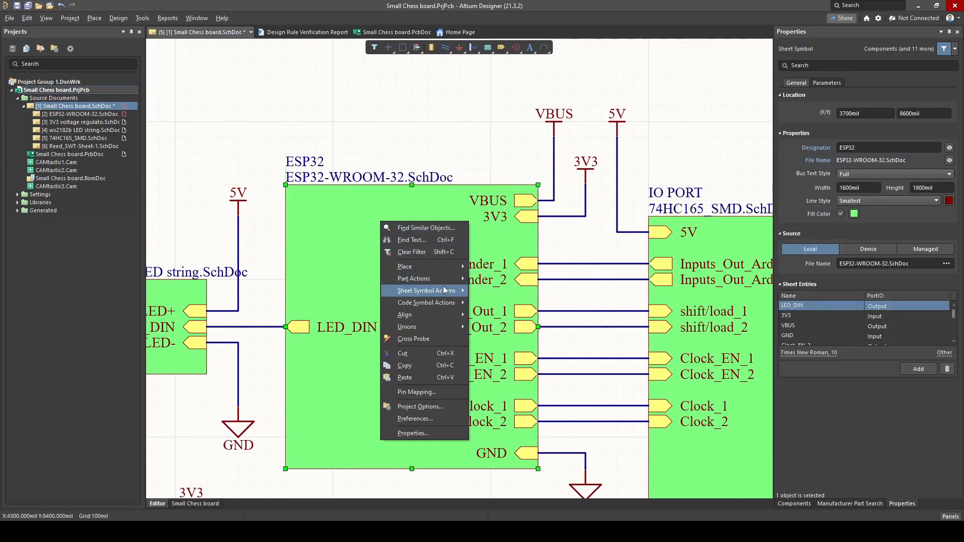
{"action": "left_click", "coordinate": [474, 291]}
{"action": "scroll", "coordinate": [394, 296], "scroll_direction": "down", "scroll_amount": 3, "text": "ctrl"}
{"action": "right_click_drag", "start_coordinate": [394, 289], "coordinate": [457, 266]}
{"action": "right_click_drag", "start_coordinate": [325, 302], "coordinate": [467, 286]}
{"action": "scroll", "coordinate": [300, 239], "scroll_direction": "up", "scroll_amount": 2, "text": "ctrl"}
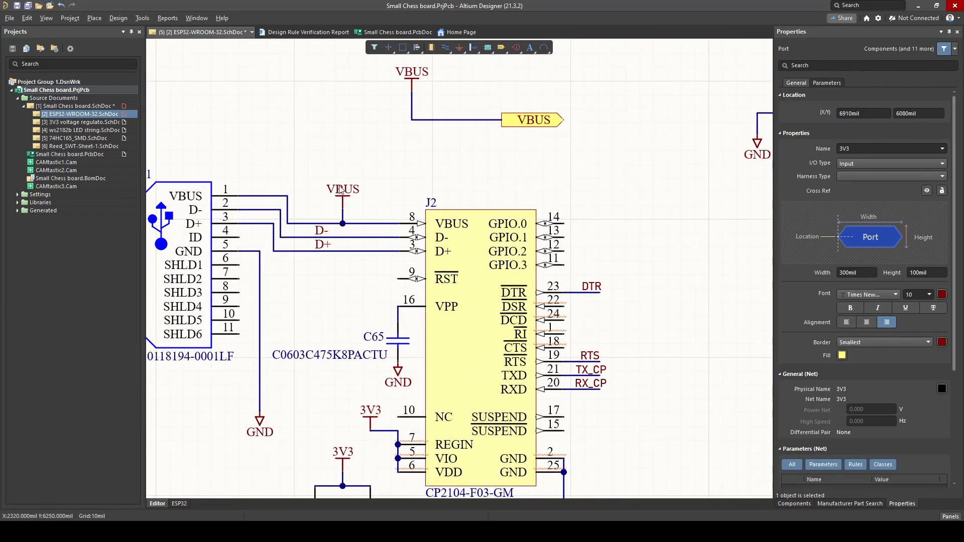
Step: Try the Input and Bidirectional I/O types on the VBUS port, returning it to Output
{"action": "left_click", "coordinate": [534, 120]}
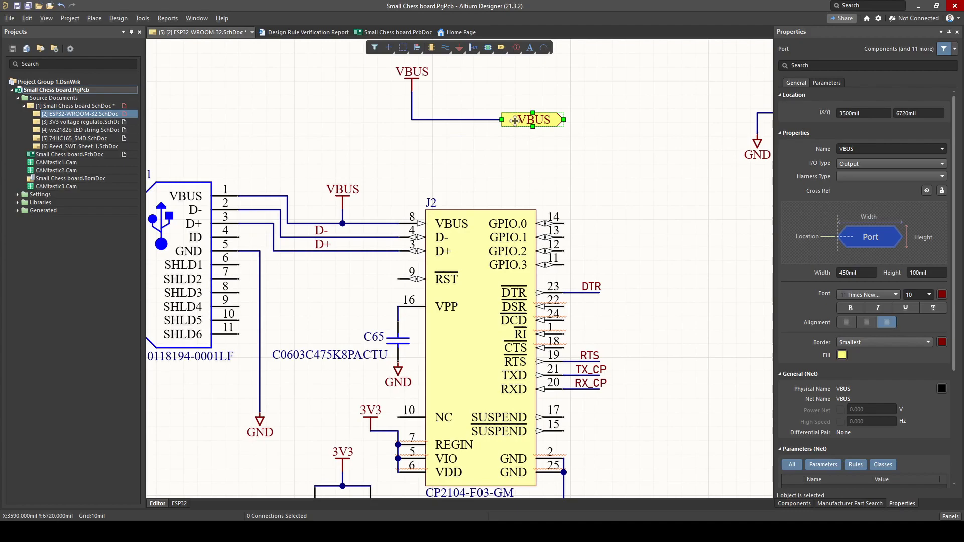
{"action": "left_click", "coordinate": [857, 164]}
{"action": "left_click", "coordinate": [856, 192]}
{"action": "left_click", "coordinate": [858, 166]}
{"action": "left_click", "coordinate": [860, 200]}
{"action": "left_click", "coordinate": [859, 165]}
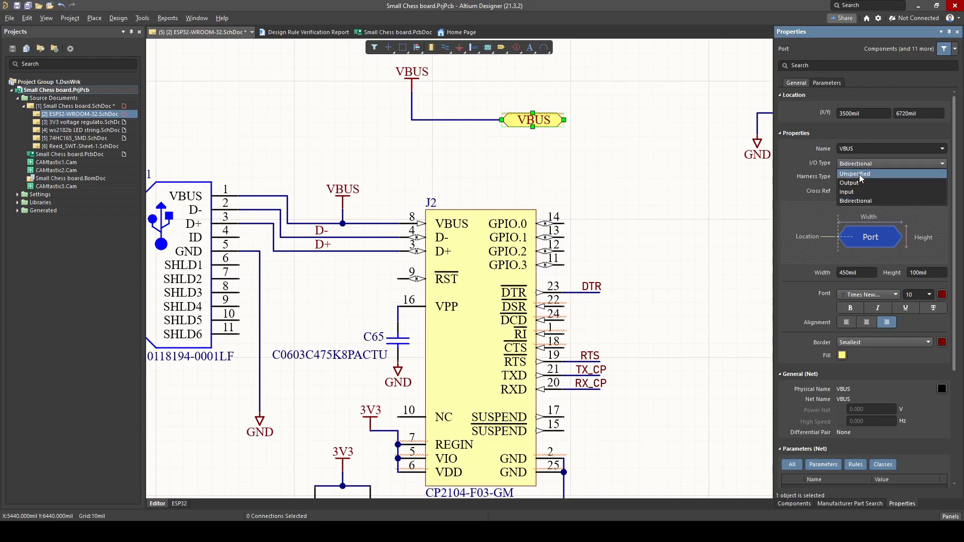
{"action": "left_click", "coordinate": [858, 184]}
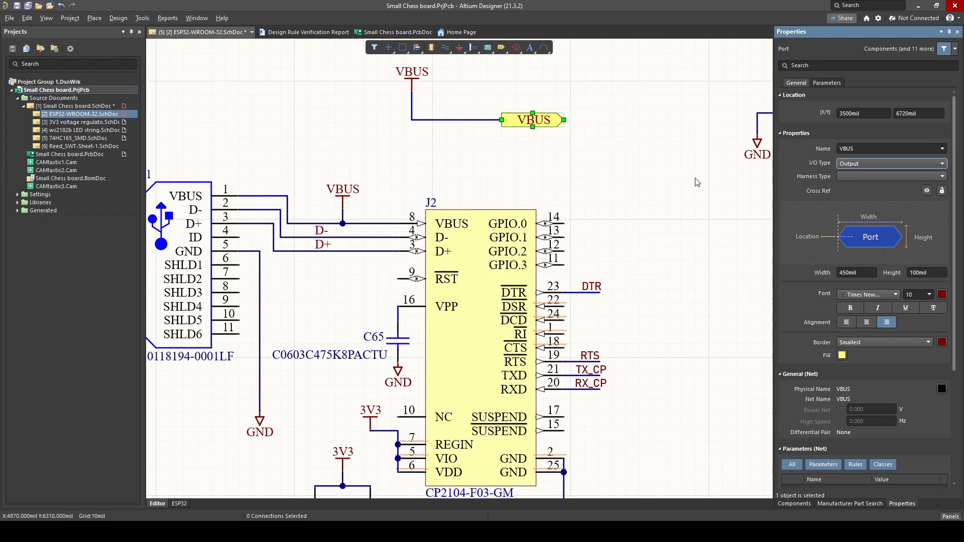
{"action": "left_click", "coordinate": [872, 168]}
{"action": "left_click", "coordinate": [871, 191]}
{"action": "left_click", "coordinate": [855, 164]}
{"action": "left_click", "coordinate": [849, 202]}
{"action": "left_click", "coordinate": [891, 166]}
{"action": "left_click", "coordinate": [885, 182]}
Step: Return to the main schematic and inspect the VBUS power port and the entries of the ESP32 symbol
{"action": "left_click", "coordinate": [75, 106]}
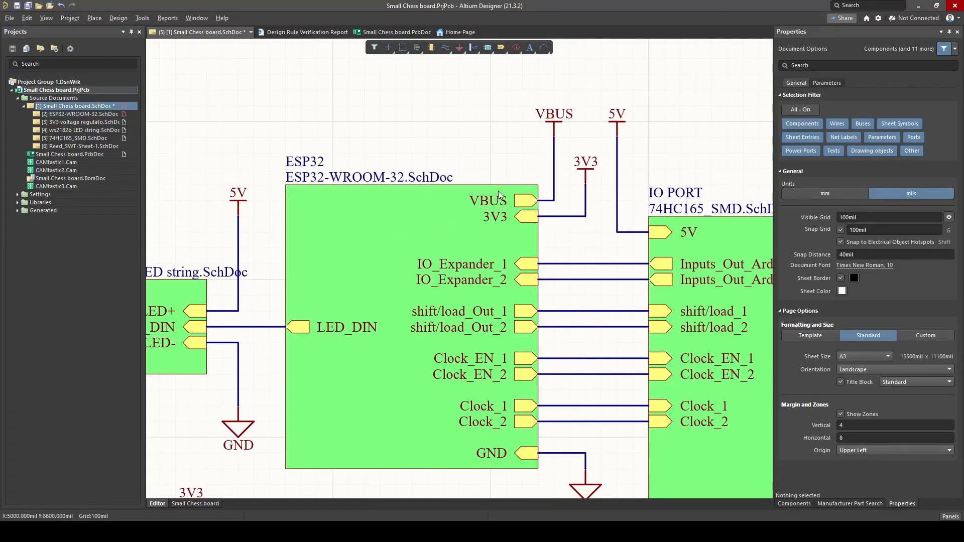
{"action": "left_click", "coordinate": [551, 125]}
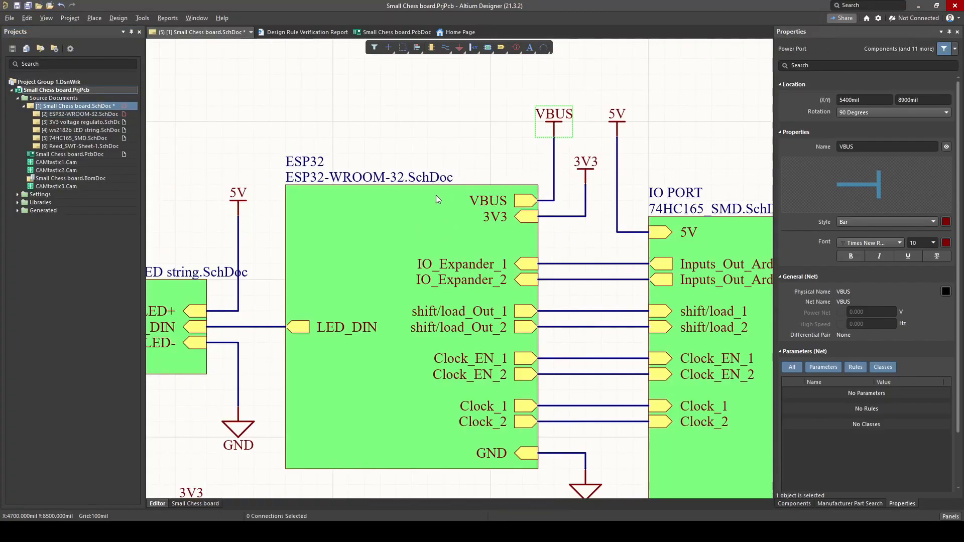
{"action": "scroll", "coordinate": [441, 195], "scroll_direction": "down", "scroll_amount": 1, "text": "ctrl"}
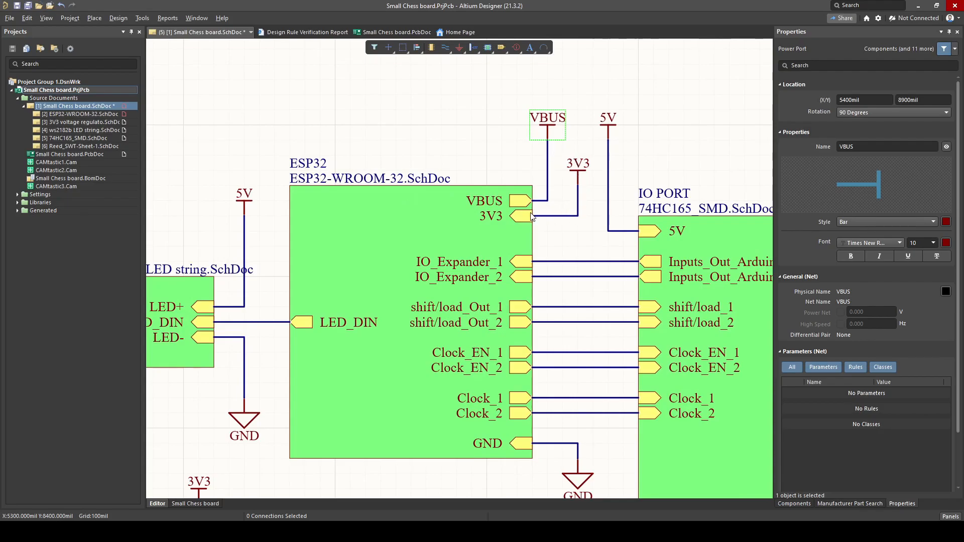
{"action": "scroll", "coordinate": [305, 281], "scroll_direction": "down", "scroll_amount": 1, "text": "ctrl"}
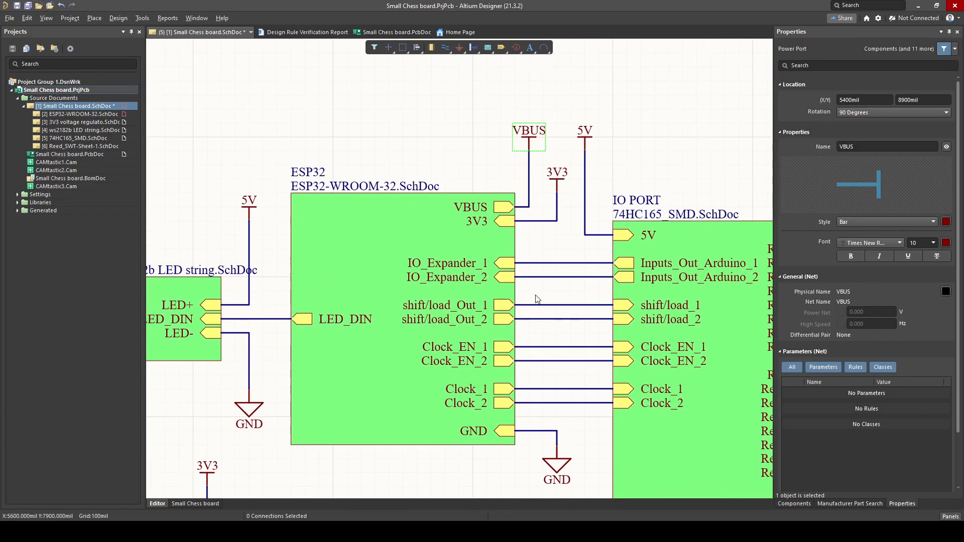
{"action": "scroll", "coordinate": [460, 321], "scroll_direction": "down", "scroll_amount": 1, "text": "ctrl"}
{"action": "scroll", "coordinate": [382, 310], "scroll_direction": "up", "scroll_amount": 2, "text": "ctrl"}
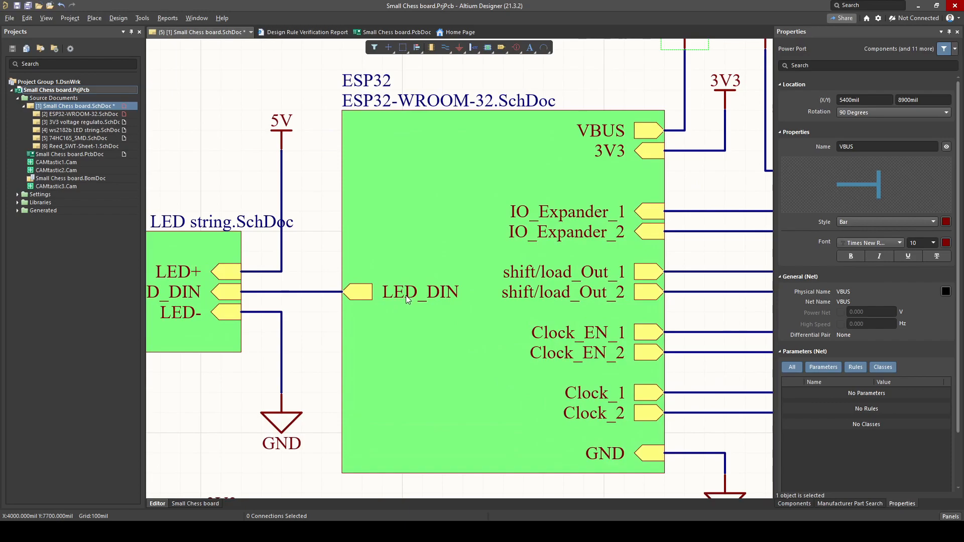
Step: Open the ws2182b LED string subsheet from the LED sheet symbol and examine its ports and LED chain
{"action": "right_click_drag", "start_coordinate": [246, 309], "coordinate": [393, 294]}
{"action": "left_click", "coordinate": [273, 275]}
{"action": "right_click", "coordinate": [261, 265]}
{"action": "left_click", "coordinate": [246, 244]}
{"action": "right_click", "coordinate": [246, 245]}
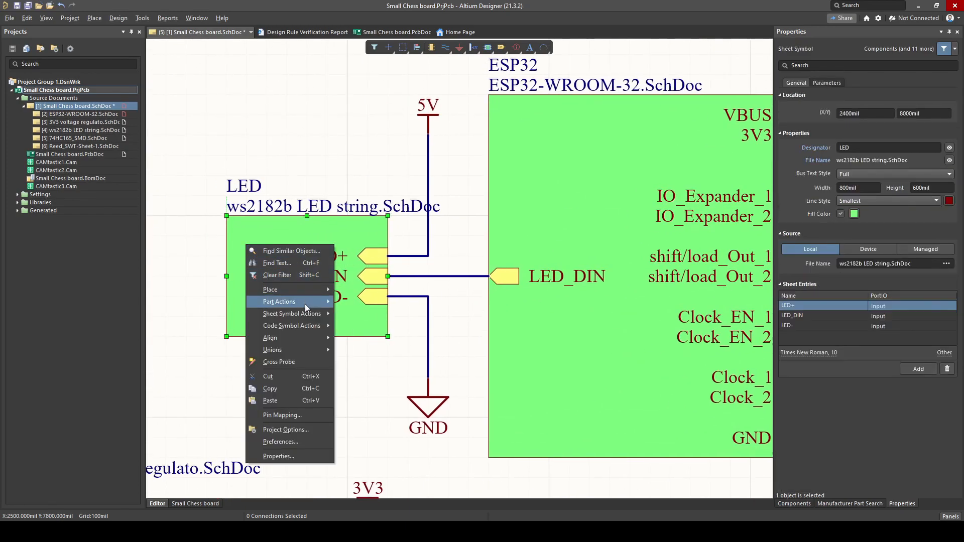
{"action": "mouse_move", "coordinate": [312, 315]}
{"action": "left_click", "coordinate": [382, 314]}
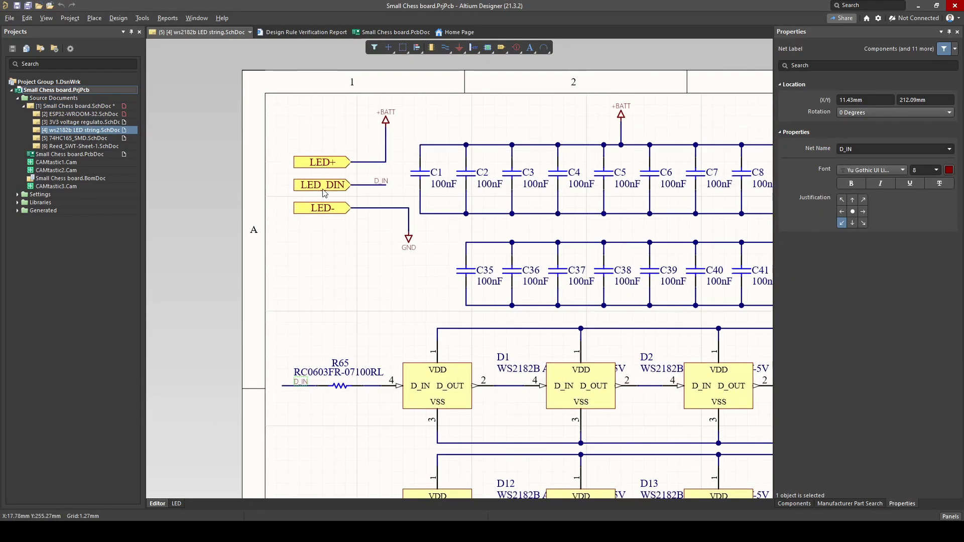
{"action": "scroll", "coordinate": [324, 209], "scroll_direction": "down", "scroll_amount": 2, "text": "ctrl"}
{"action": "right_click_drag", "start_coordinate": [496, 309], "coordinate": [387, 204]}
{"action": "right_click_drag", "start_coordinate": [477, 380], "coordinate": [333, 122]}
Step: Open the ESP32-WROOM-32 subsheet directly from its sheet symbol on the main schematic, and return to the main schematic
{"action": "left_click", "coordinate": [78, 114]}
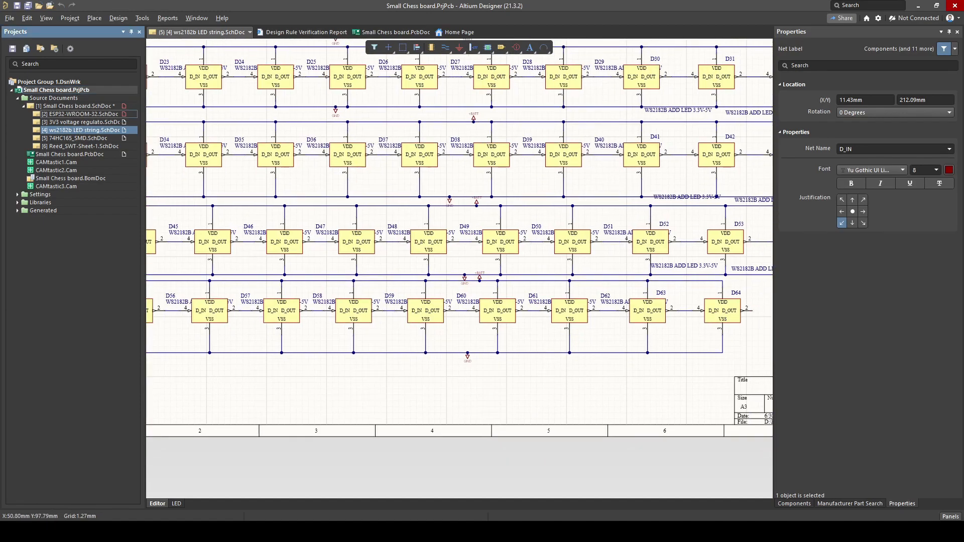
{"action": "left_click", "coordinate": [76, 106]}
{"action": "double_click", "coordinate": [458, 240], "text": "ctrl"}
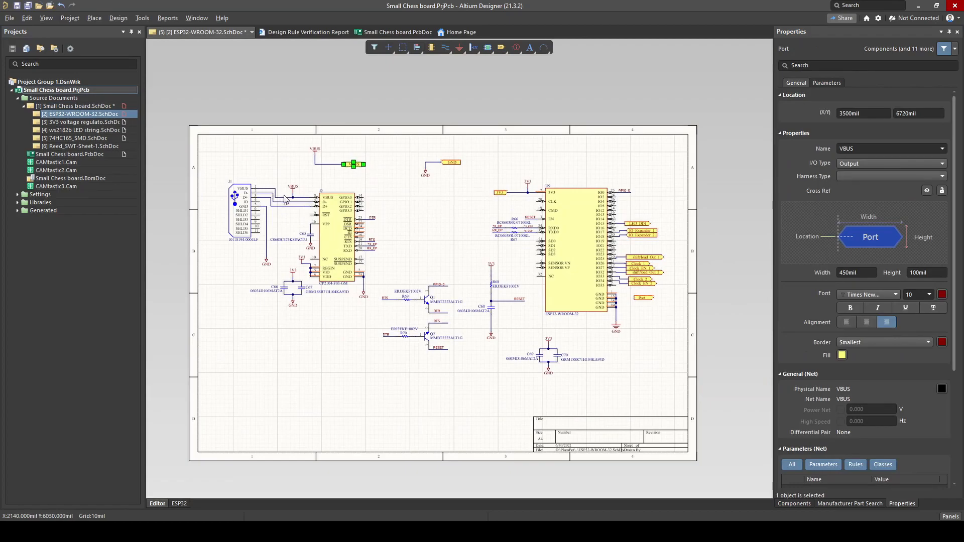
{"action": "left_click", "coordinate": [77, 106]}
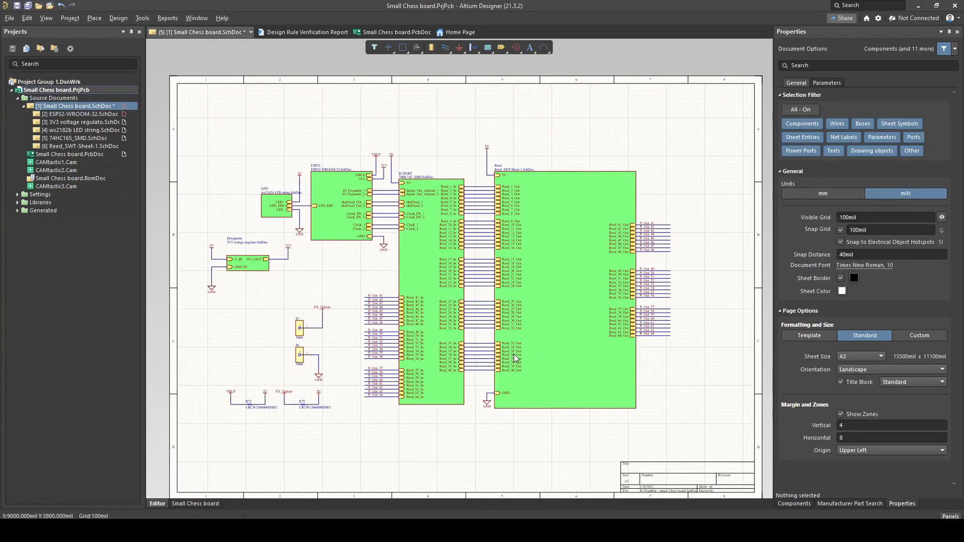
{"action": "scroll", "coordinate": [468, 375], "scroll_direction": "up", "scroll_amount": 4, "text": "ctrl"}
{"action": "scroll", "coordinate": [468, 336], "scroll_direction": "down", "scroll_amount": 4, "text": "ctrl"}
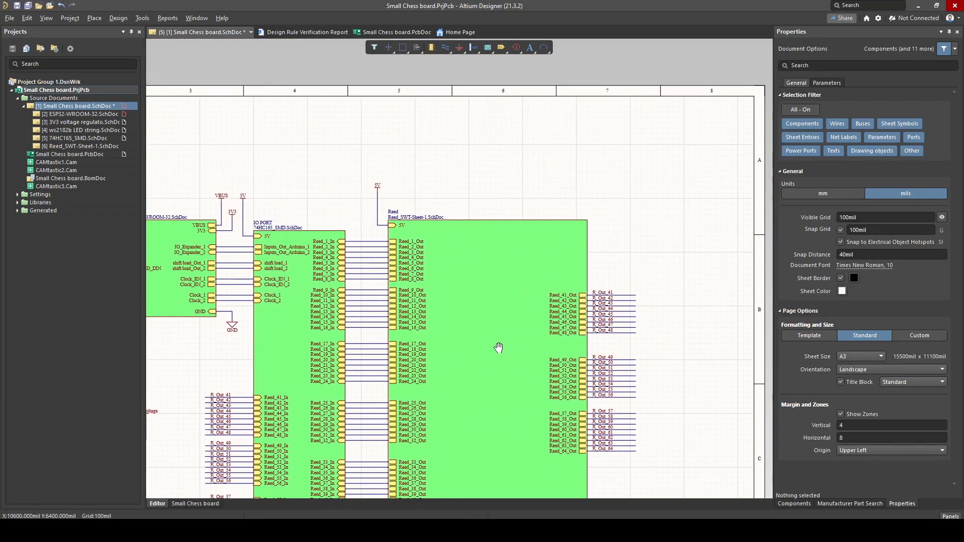
{"action": "key", "text": "p"}
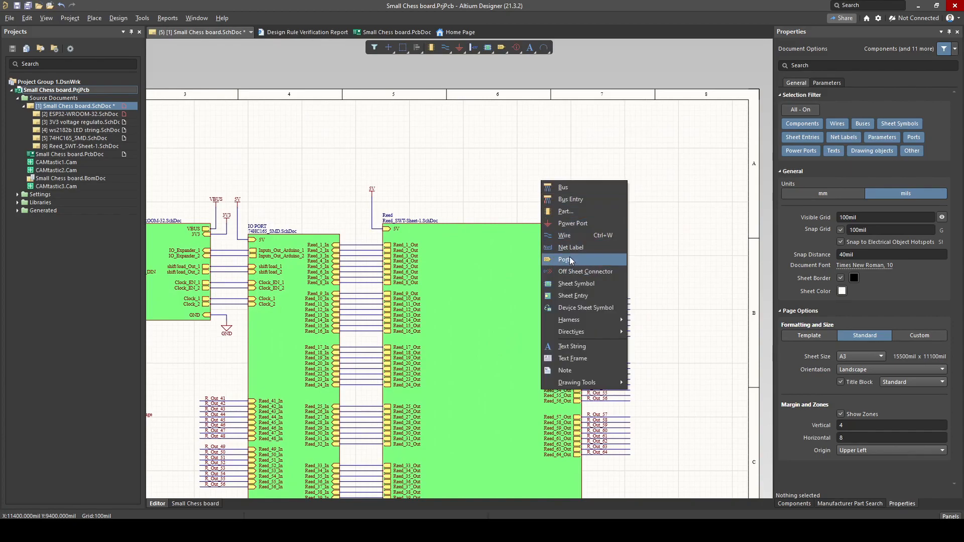
{"action": "left_click", "coordinate": [517, 222]}
{"action": "scroll", "coordinate": [363, 242], "scroll_direction": "down", "scroll_amount": 1, "text": "ctrl"}
{"action": "right_click_drag", "start_coordinate": [163, 202], "coordinate": [263, 191]}
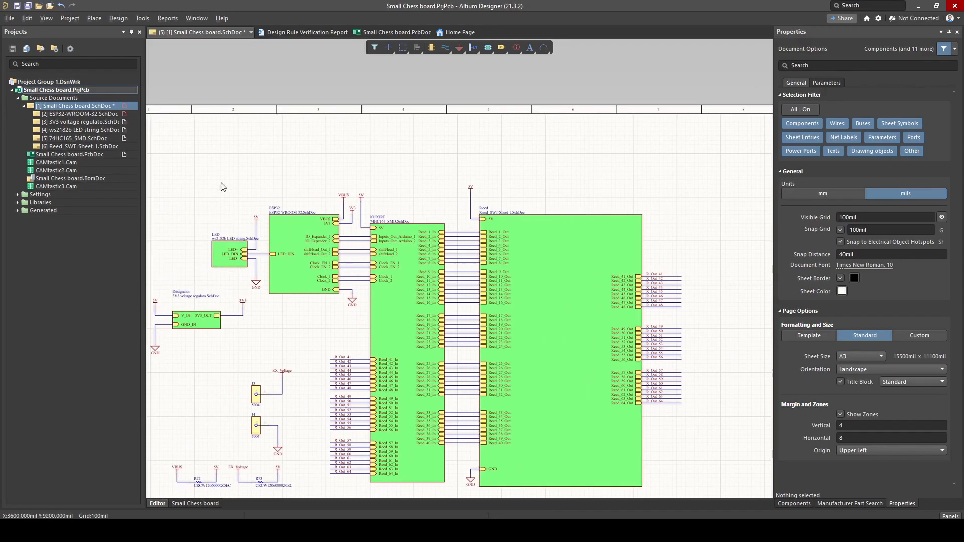
Step: Look through the project's ESP32, voltage regulator, LED string and 74HC165_SMD subsheets, ending on the main schematic
{"action": "left_click", "coordinate": [107, 124]}
{"action": "left_click", "coordinate": [93, 131]}
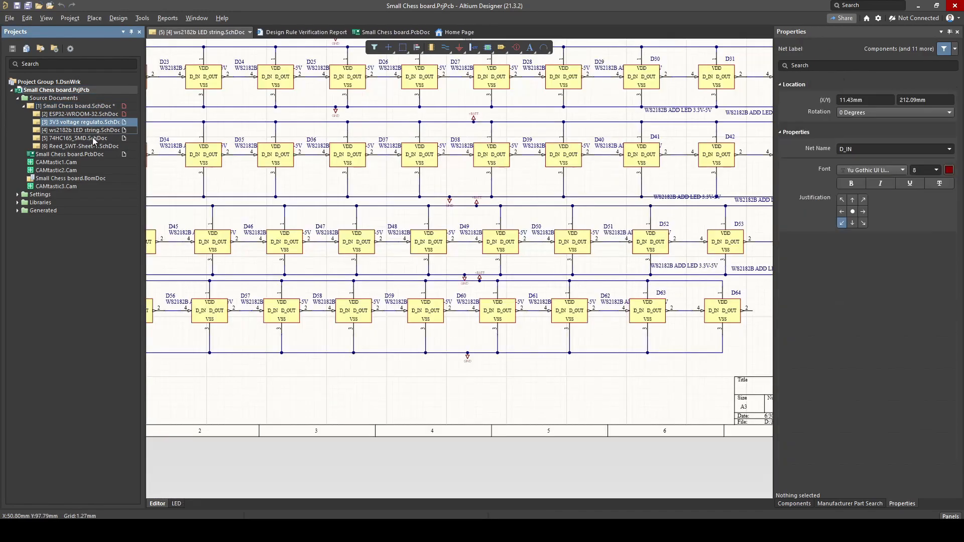
{"action": "left_click", "coordinate": [76, 106]}
{"action": "left_click", "coordinate": [81, 114]}
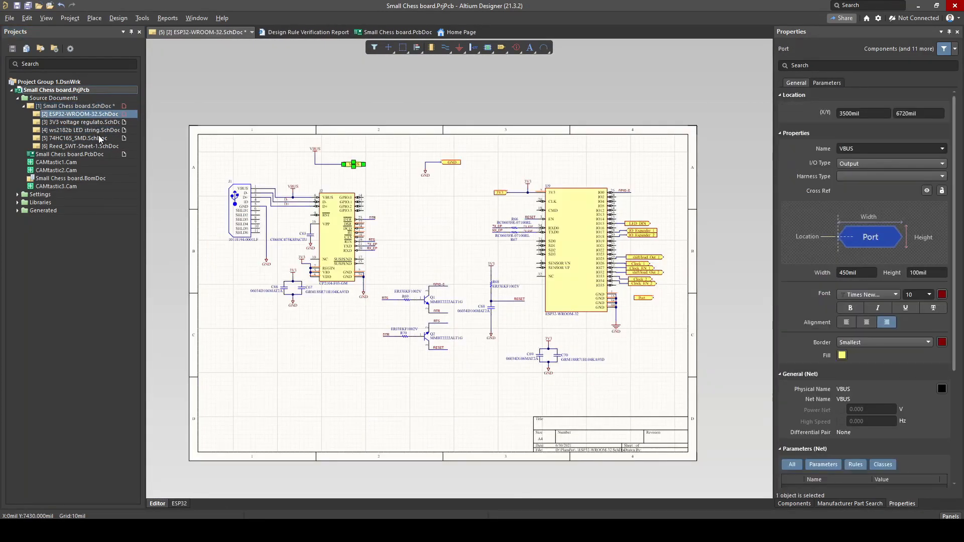
{"action": "left_click", "coordinate": [82, 130]}
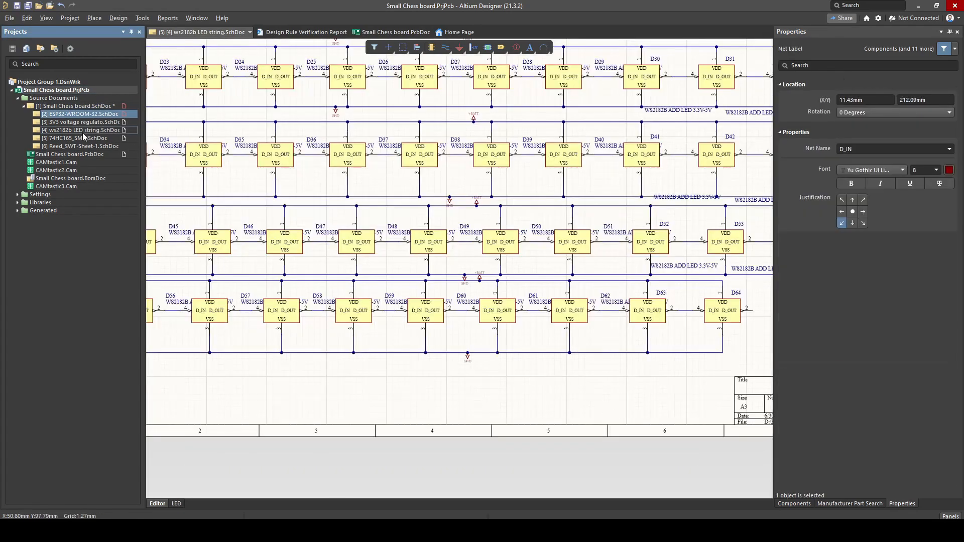
{"action": "left_click", "coordinate": [78, 138]}
{"action": "left_click", "coordinate": [78, 122]}
{"action": "left_click", "coordinate": [80, 114]}
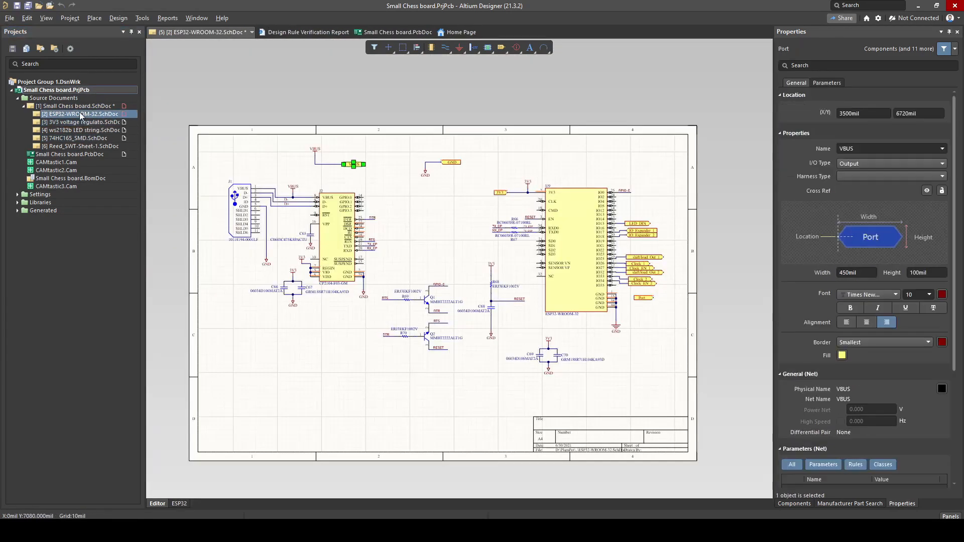
{"action": "left_click", "coordinate": [75, 106]}
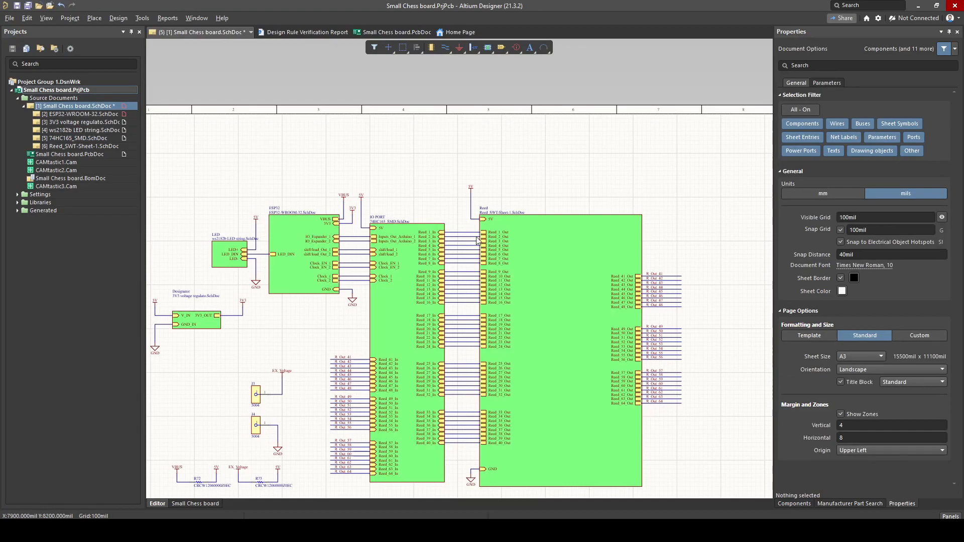
{"action": "key", "text": "p"}
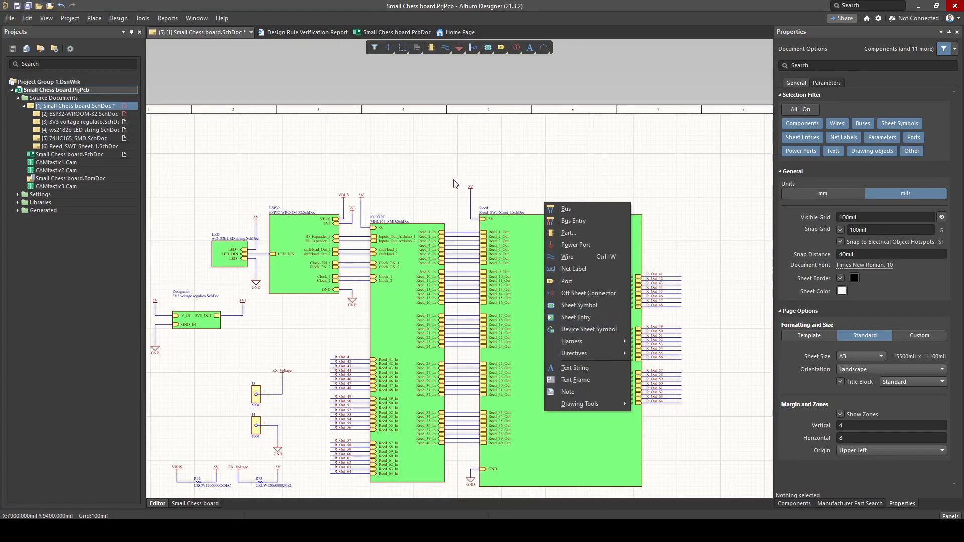
{"action": "left_click", "coordinate": [384, 246]}
{"action": "scroll", "coordinate": [352, 309], "scroll_direction": "down", "scroll_amount": 2, "text": "ctrl"}
{"action": "right_click_drag", "start_coordinate": [332, 324], "coordinate": [363, 277]}
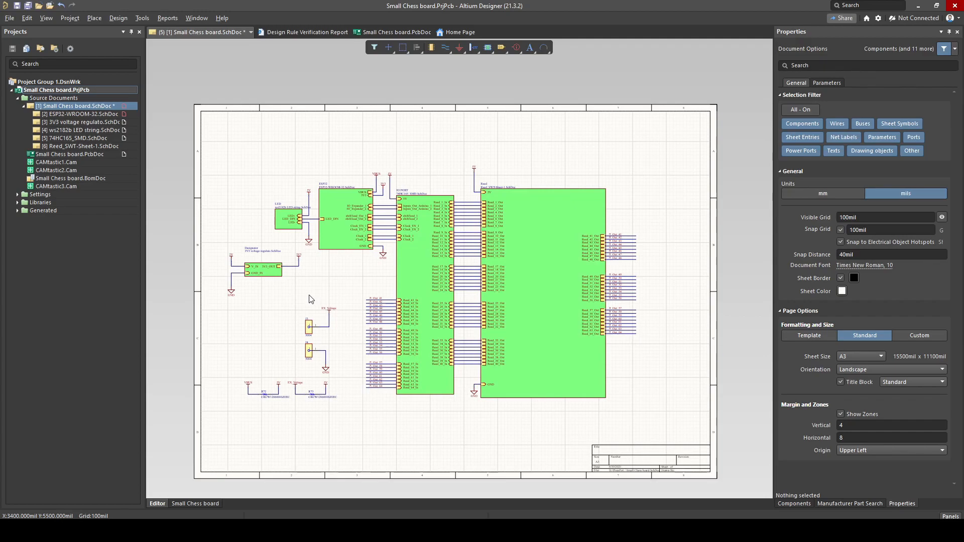
{"action": "scroll", "coordinate": [304, 293], "scroll_direction": "up", "scroll_amount": 4, "text": "ctrl"}
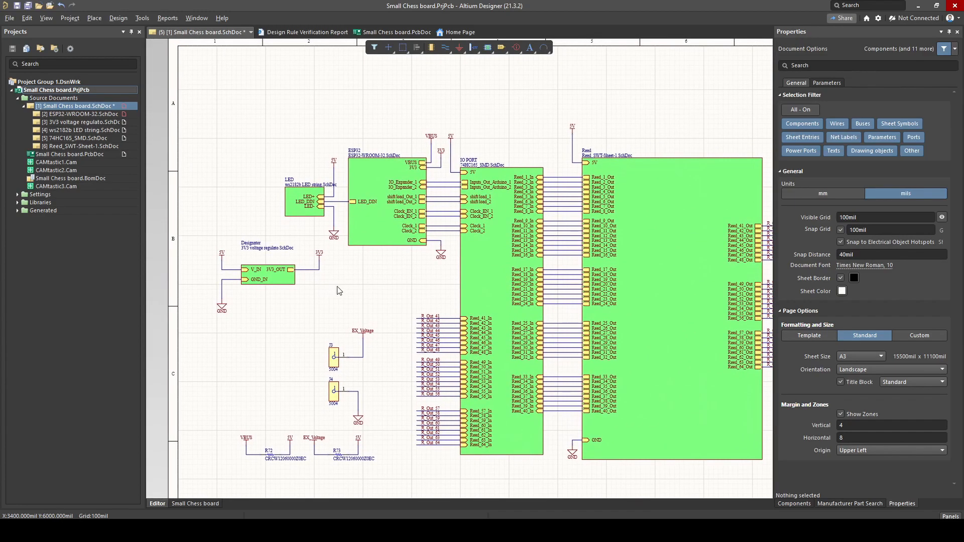
{"action": "scroll", "coordinate": [343, 275], "scroll_direction": "up", "scroll_amount": 1, "text": "ctrl"}
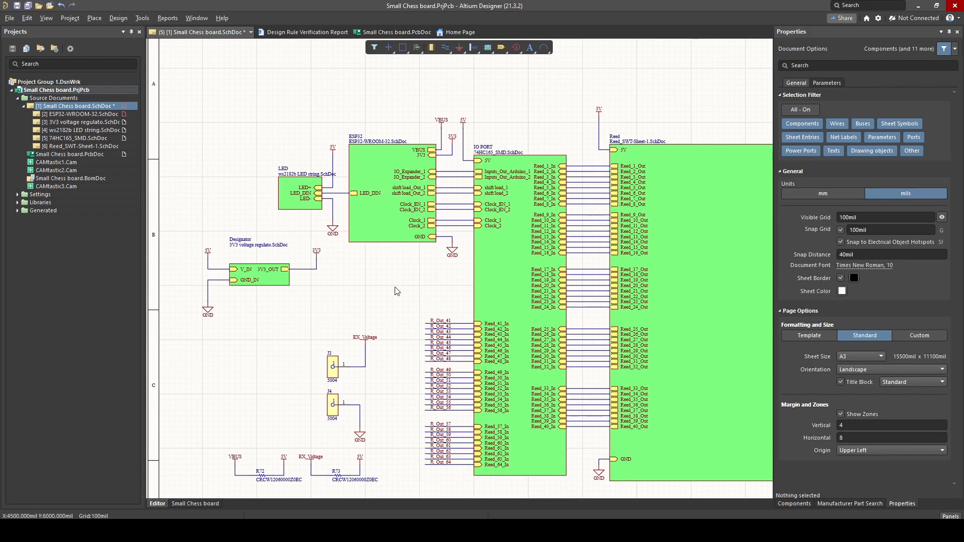
{"action": "scroll", "coordinate": [288, 285], "scroll_direction": "up", "scroll_amount": 2, "text": "ctrl"}
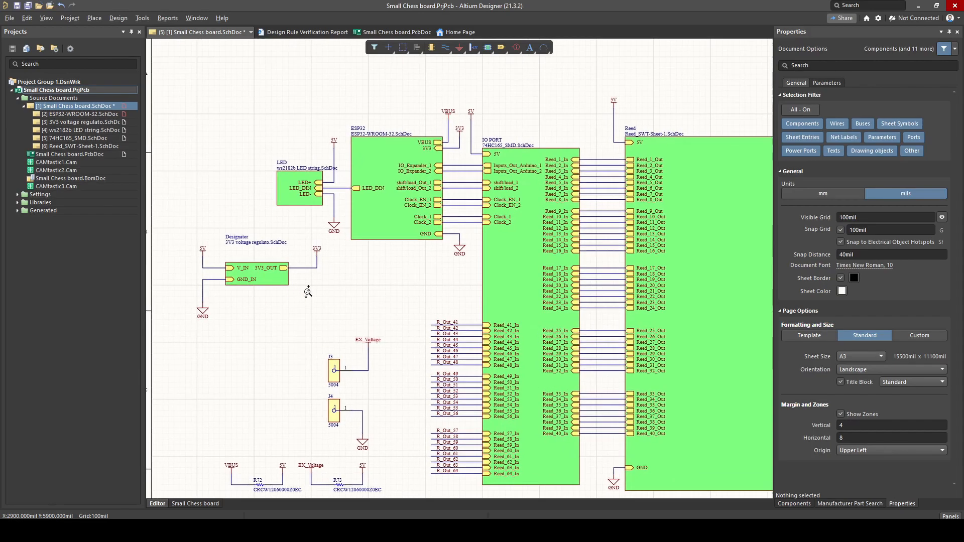
Step: View the board layout in Small Chess board.PcbDoc and return to the main schematic
{"action": "double_click", "coordinate": [86, 155]}
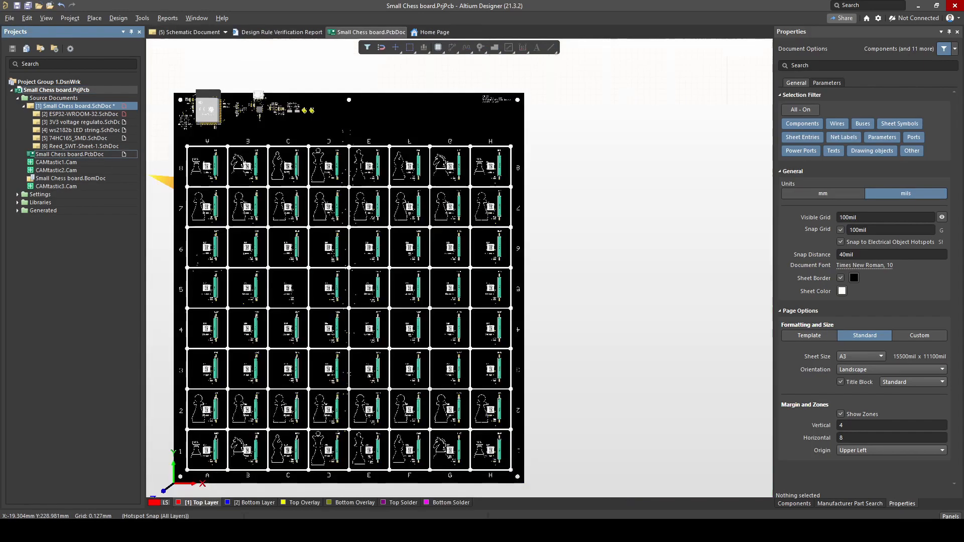
{"action": "right_click_drag", "start_coordinate": [272, 206], "coordinate": [326, 200]}
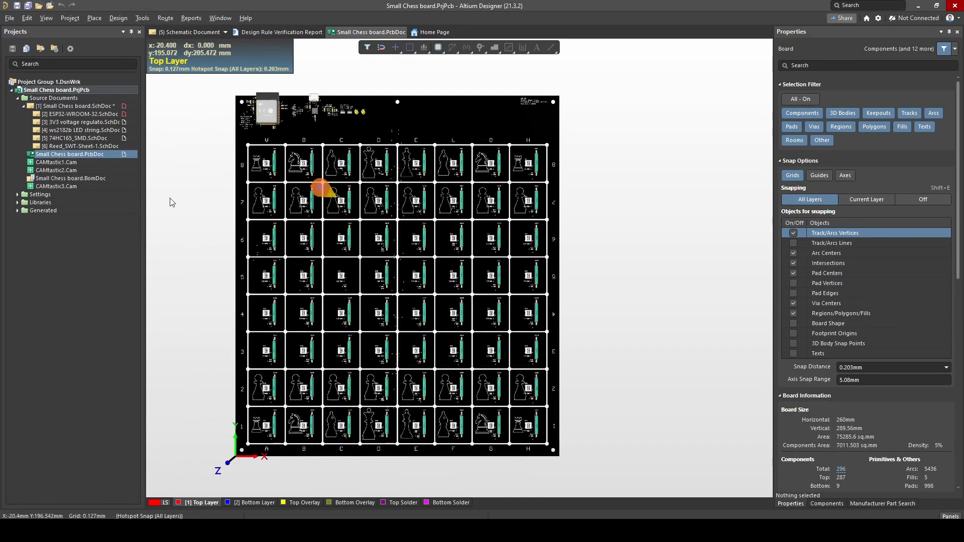
{"action": "double_click", "coordinate": [82, 107]}
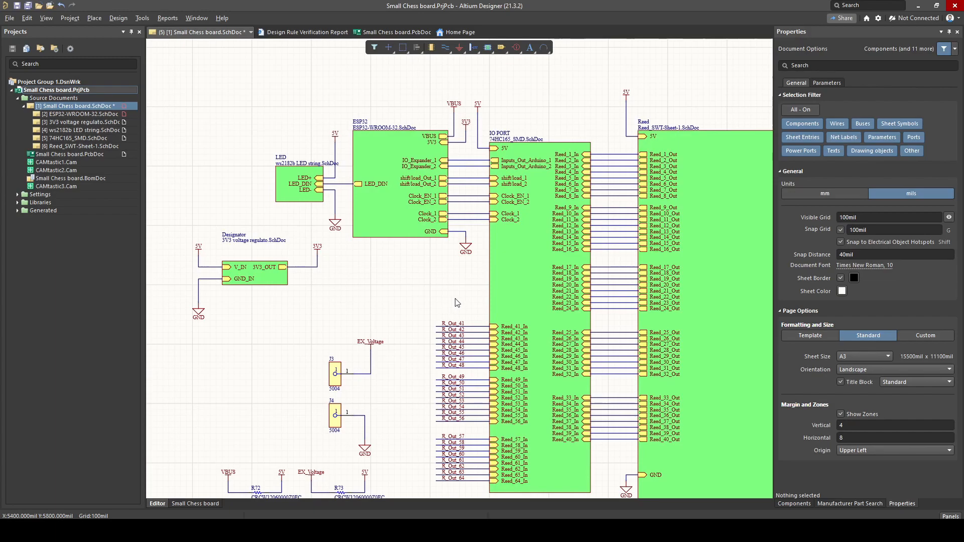
{"action": "scroll", "coordinate": [453, 295], "scroll_direction": "down", "scroll_amount": 1, "text": "ctrl"}
{"action": "right_click_drag", "start_coordinate": [462, 305], "coordinate": [422, 281]}
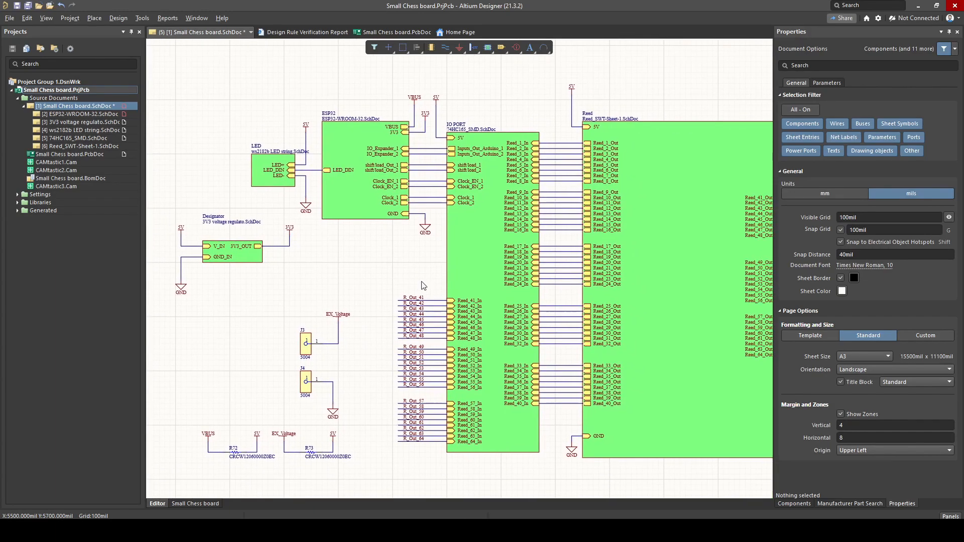